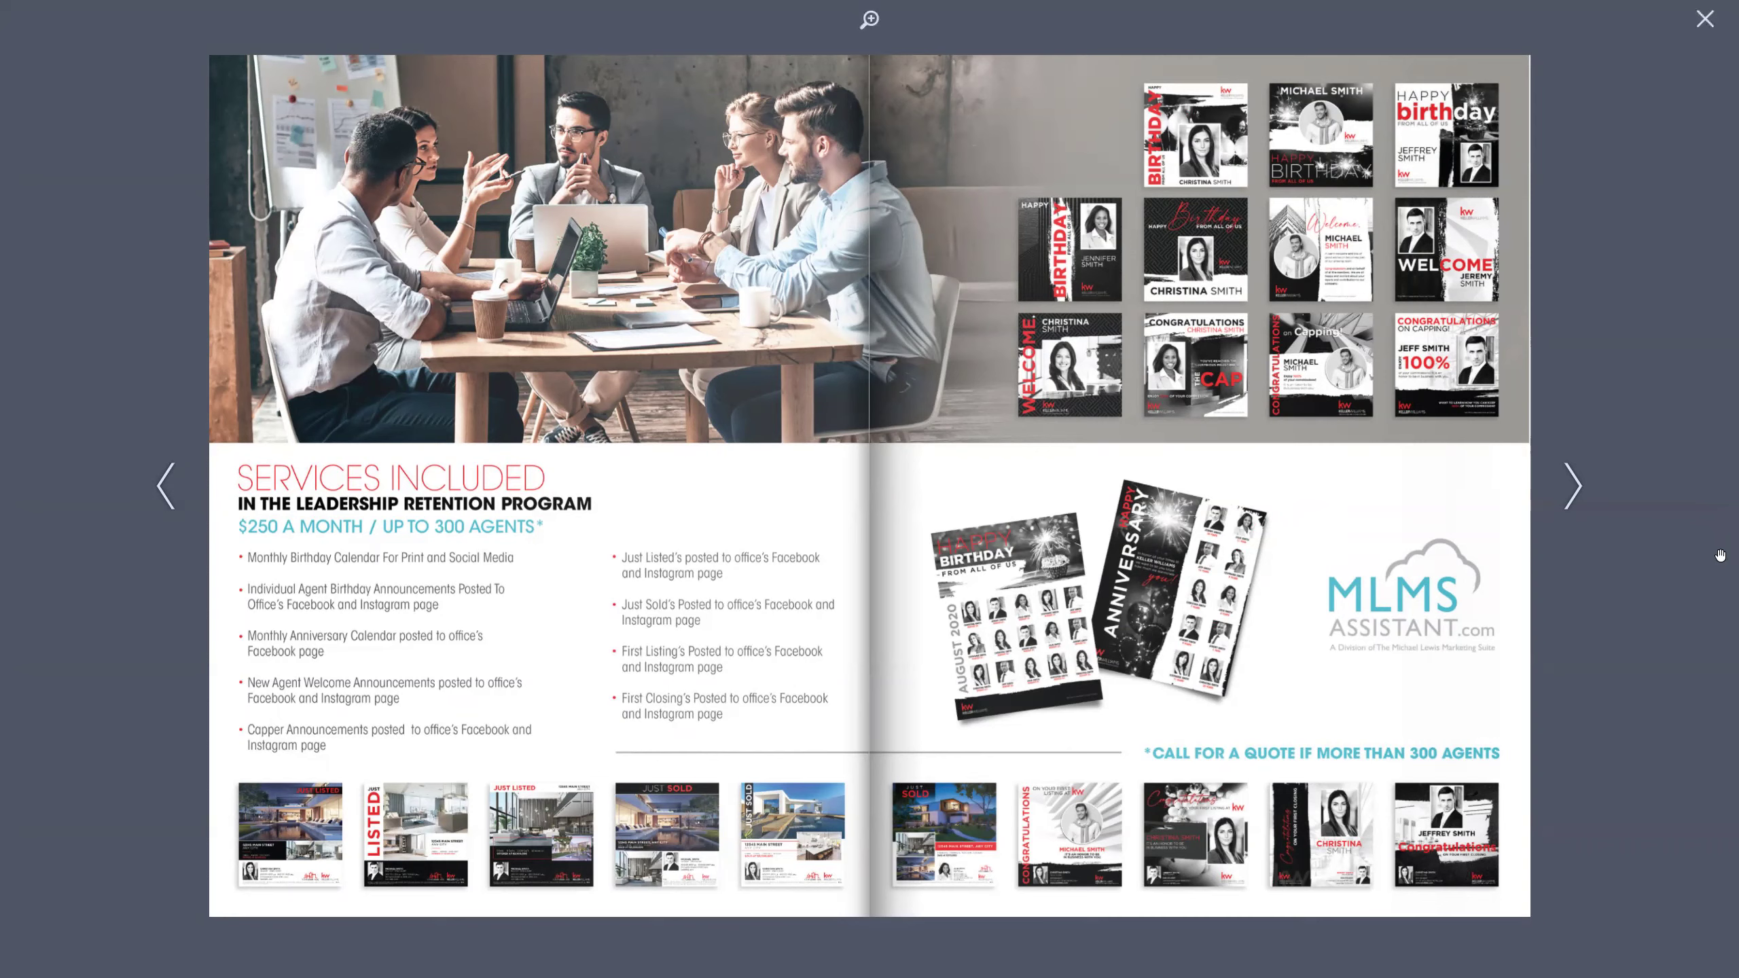
Page through the retention samples PDF from anniversary calendars to the first-listing congratulations page 8/8.
key(alt+Tab)
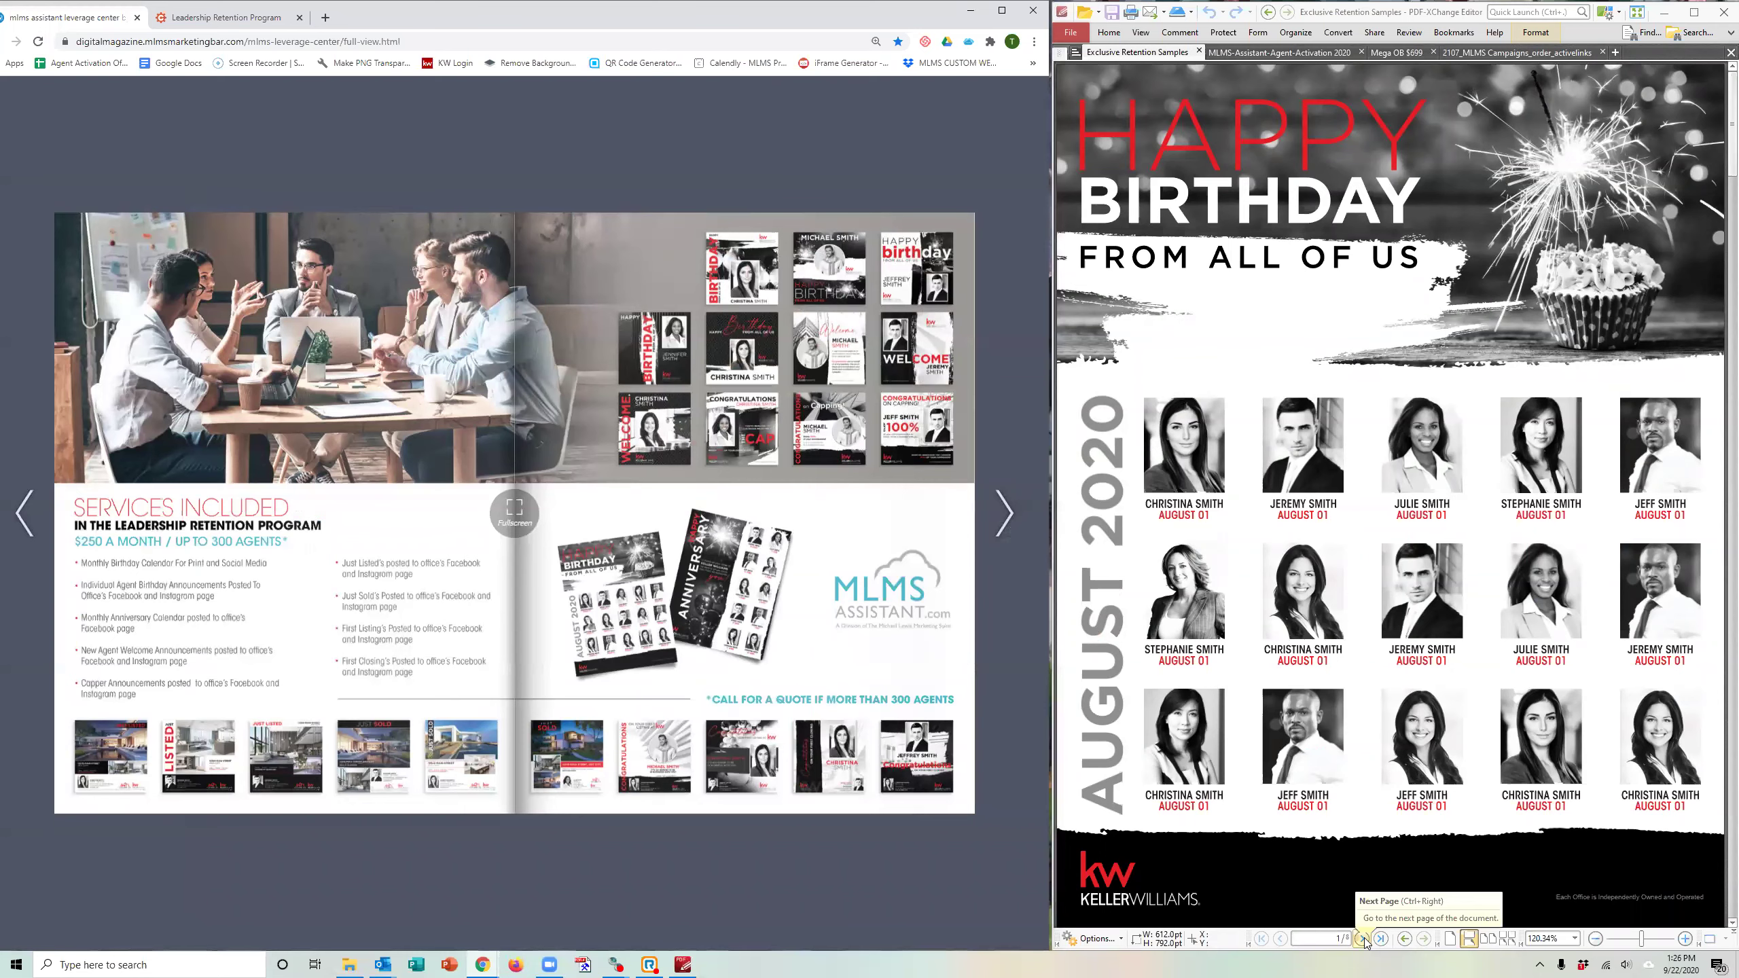
click(1364, 940)
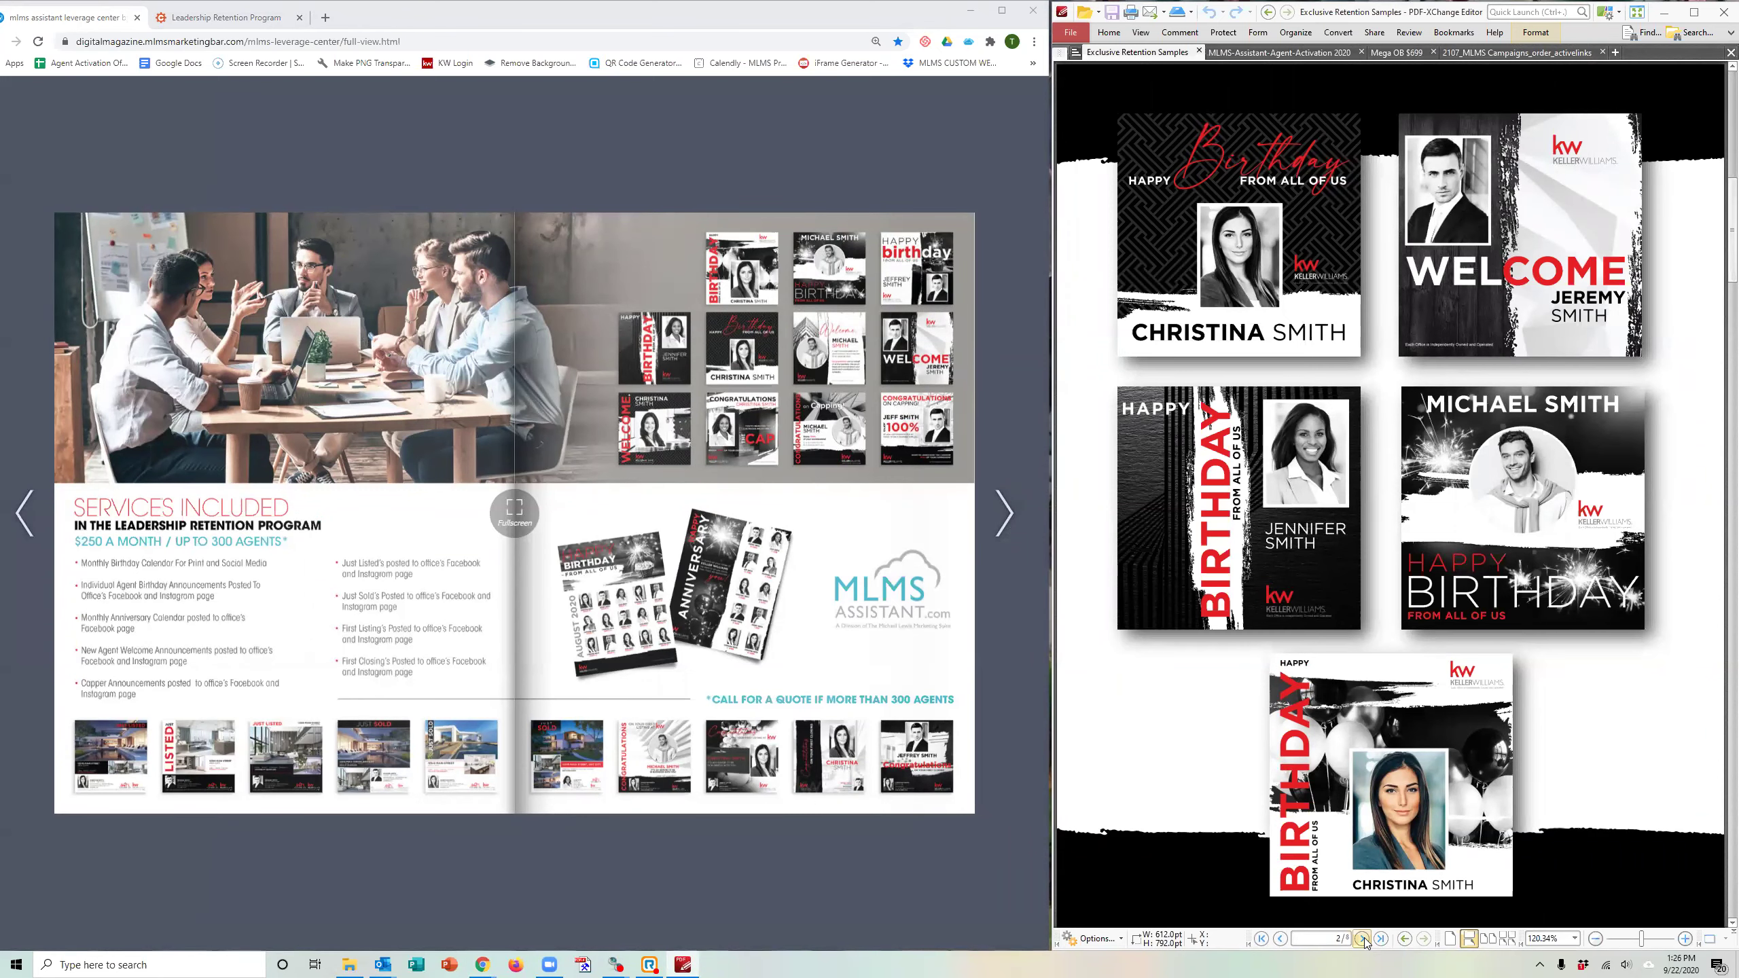
click(1364, 941)
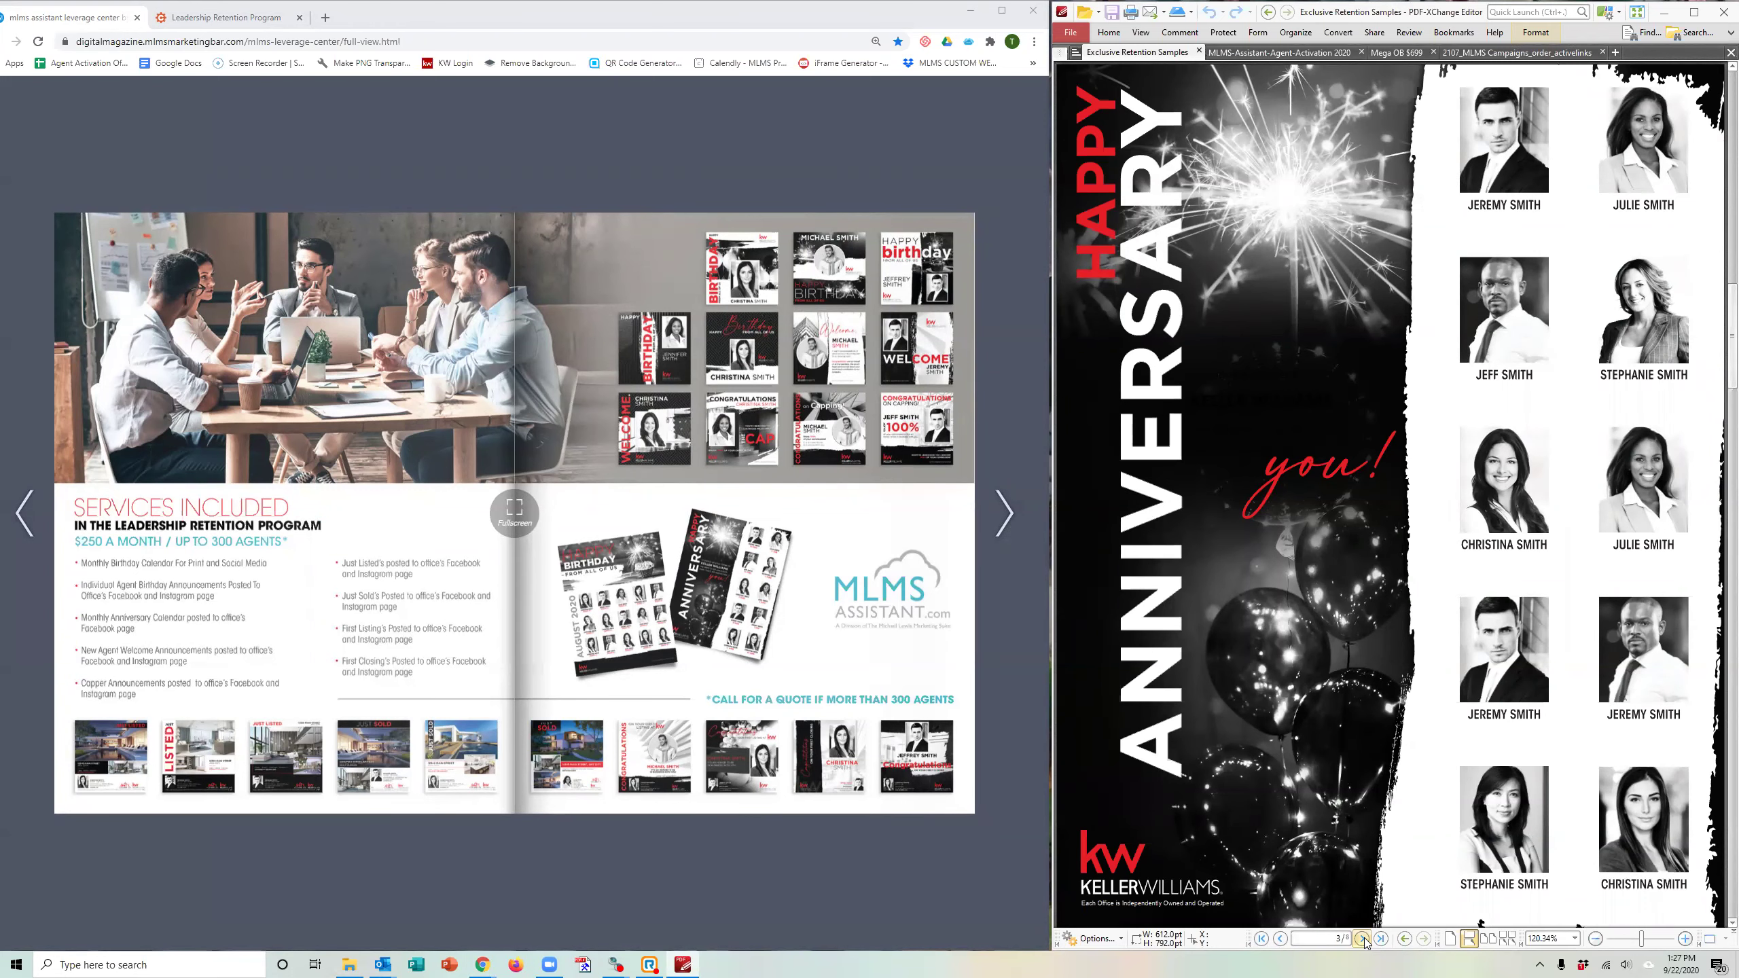
click(1363, 940)
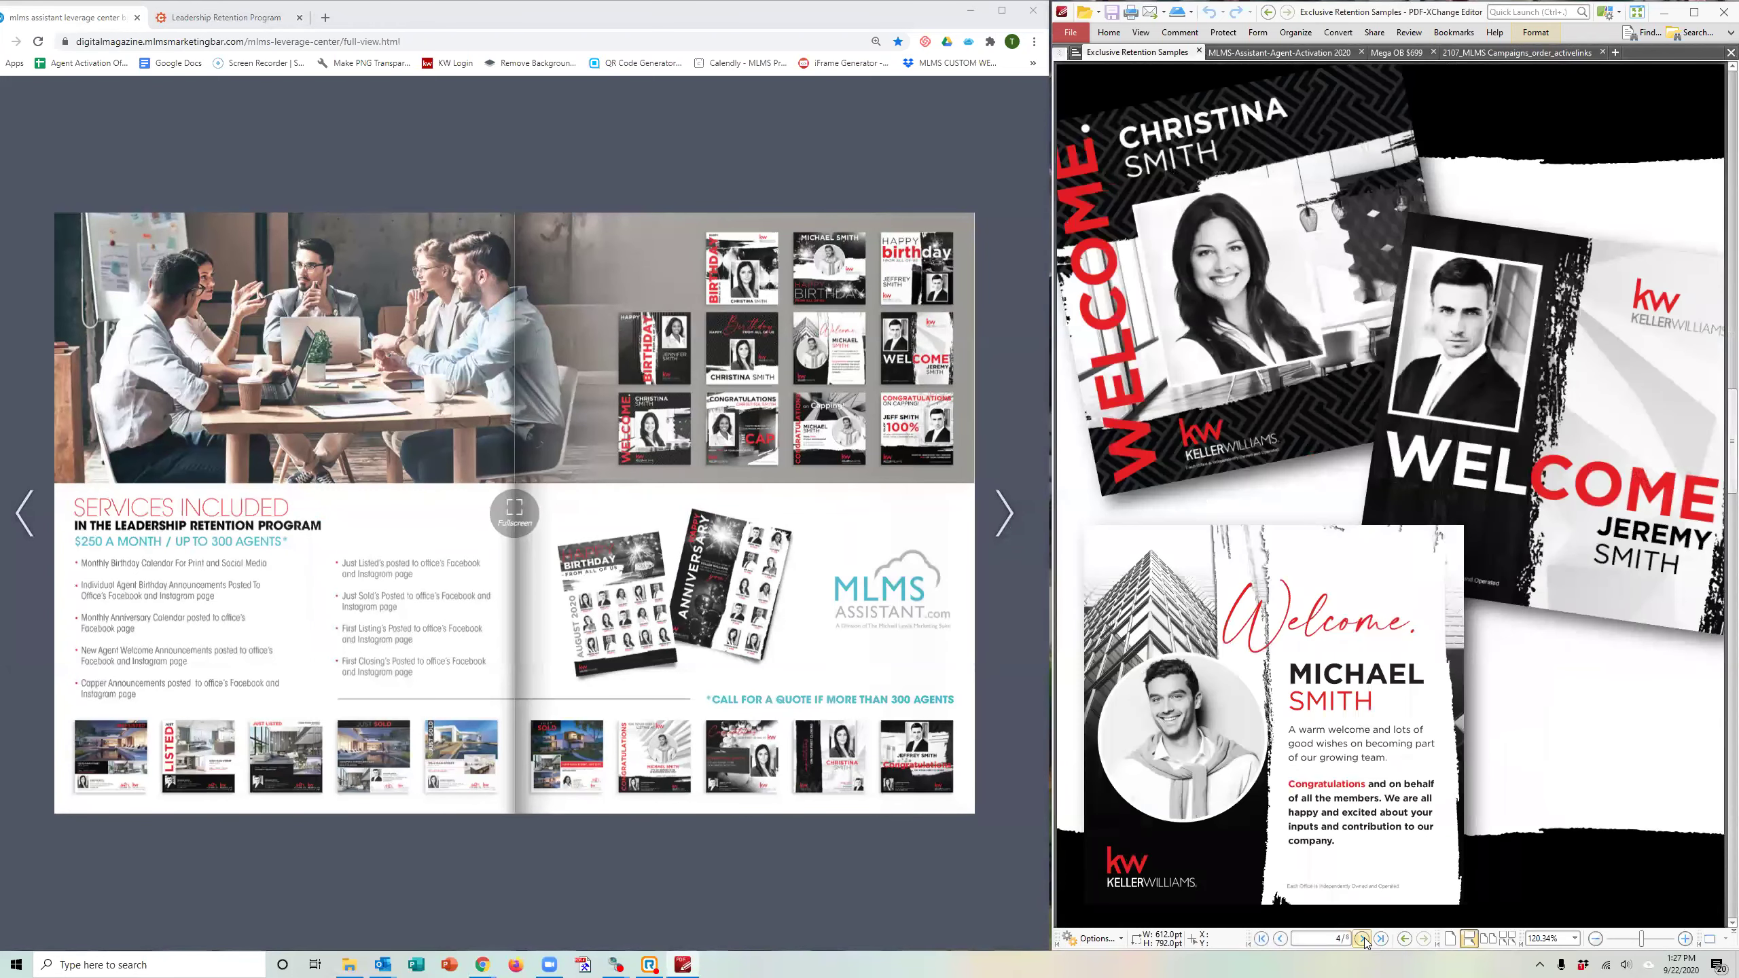
click(1363, 941)
click(1365, 941)
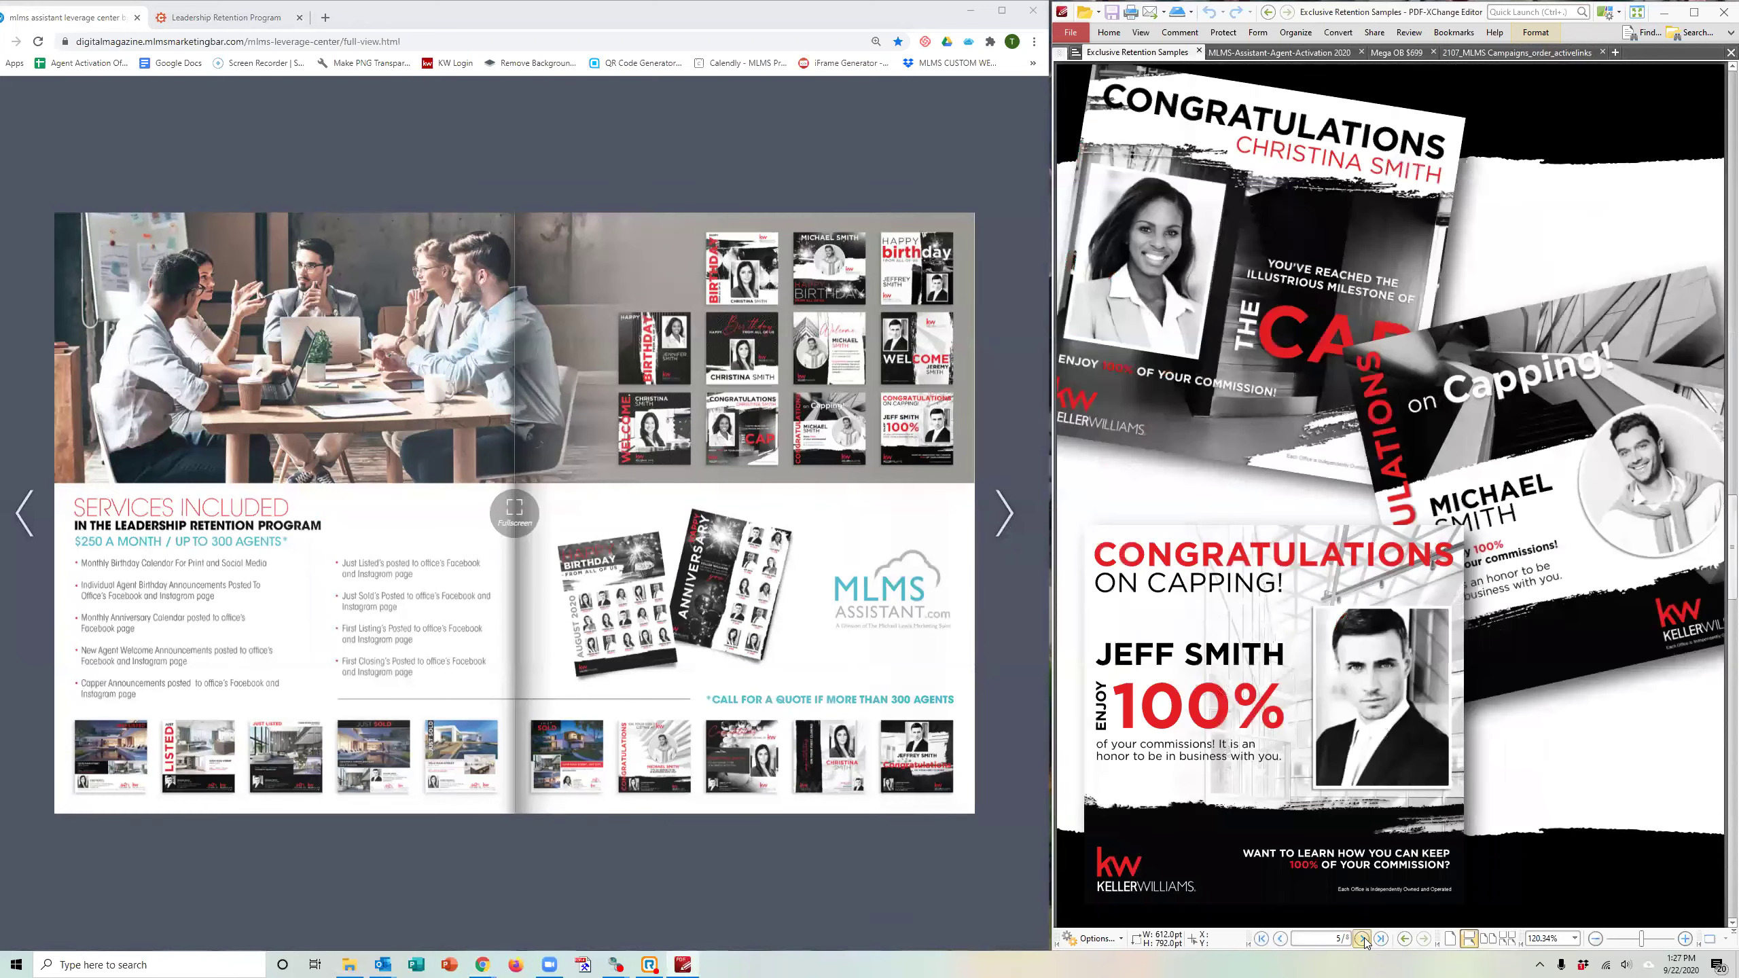
click(1364, 939)
click(1364, 941)
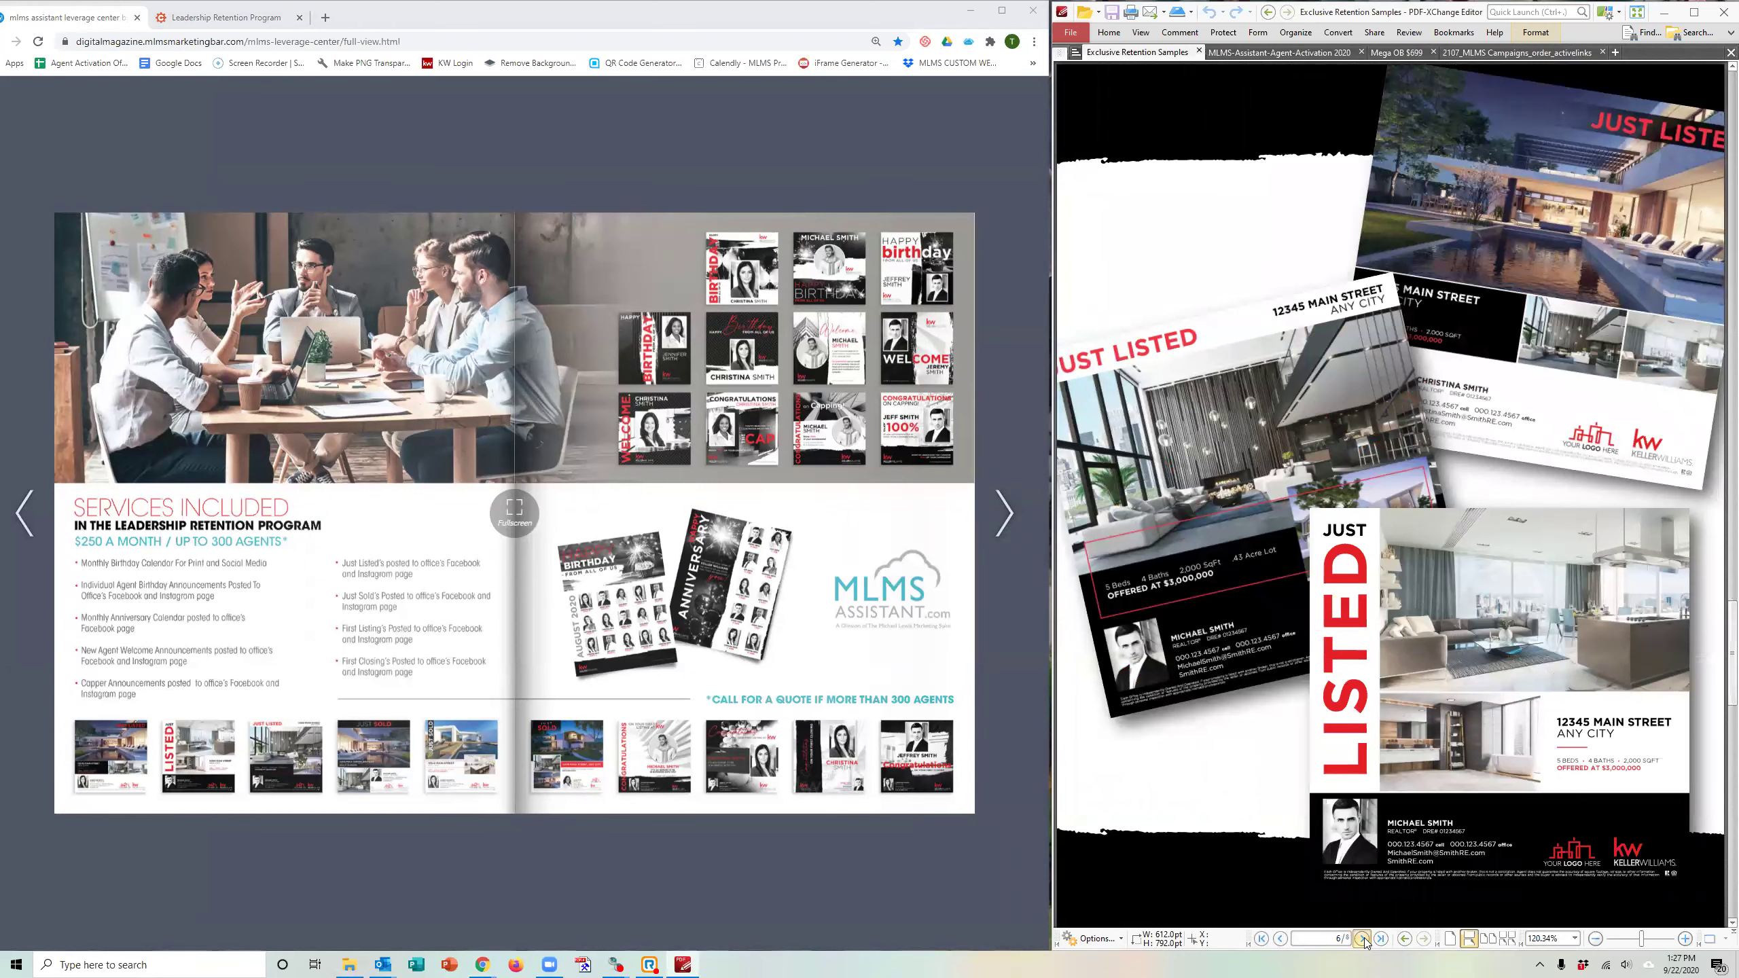
click(1364, 940)
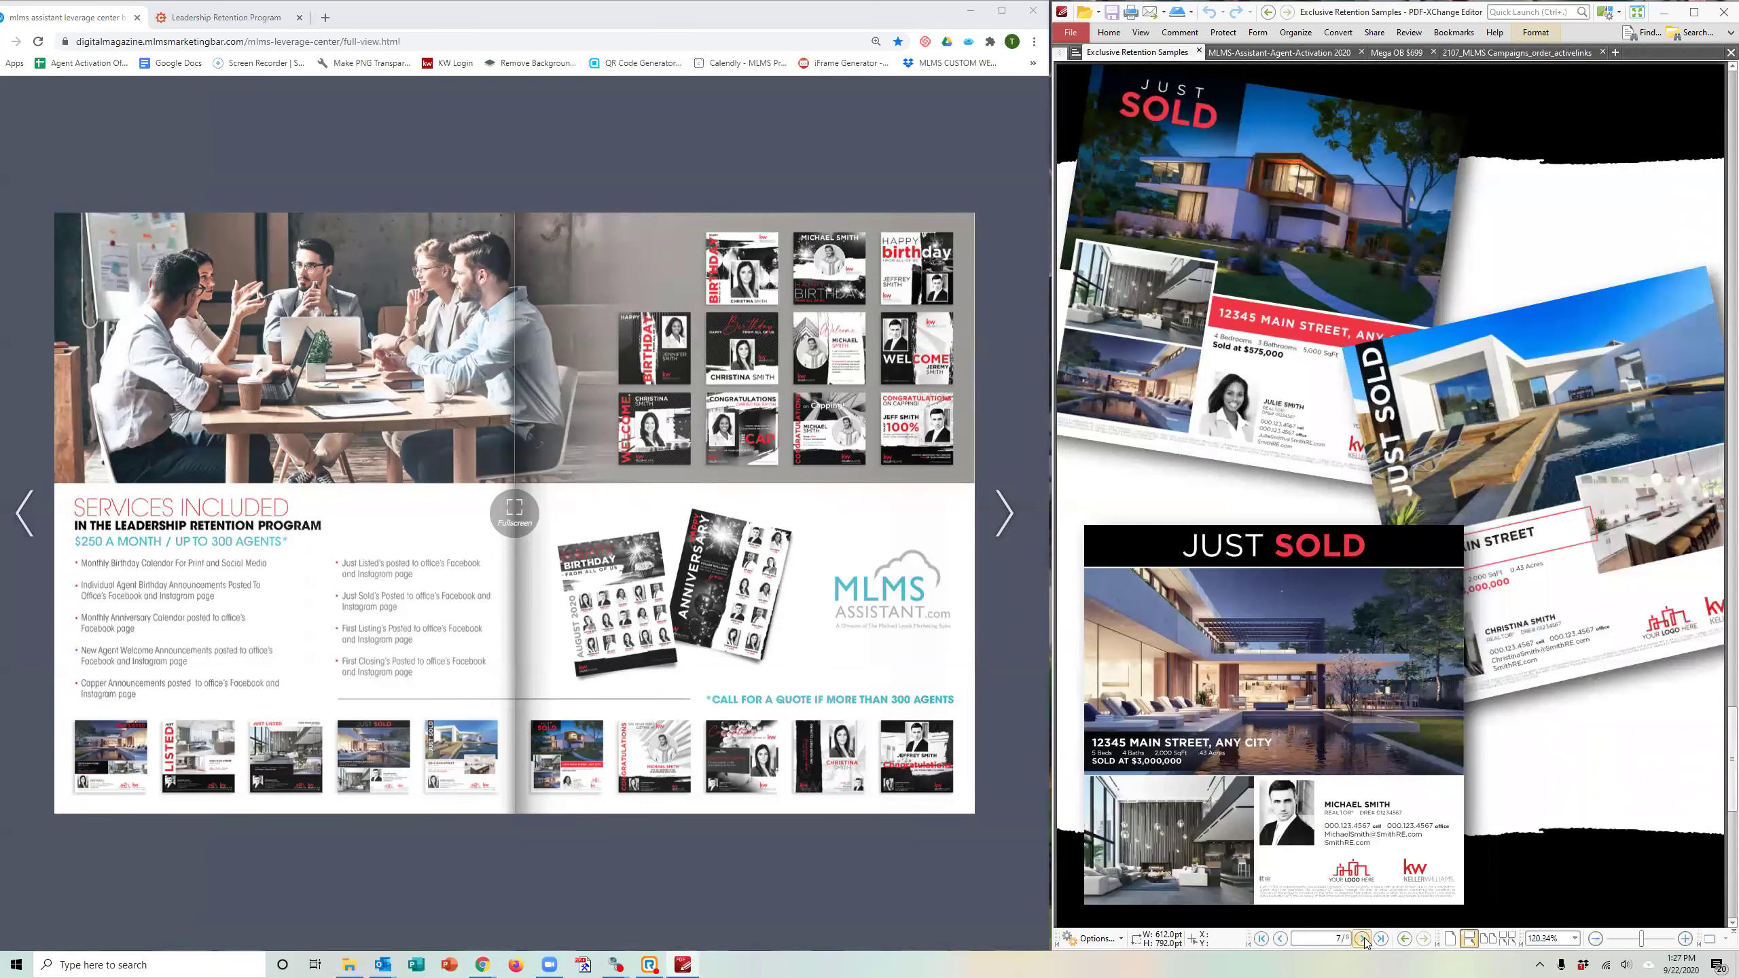
click(1364, 941)
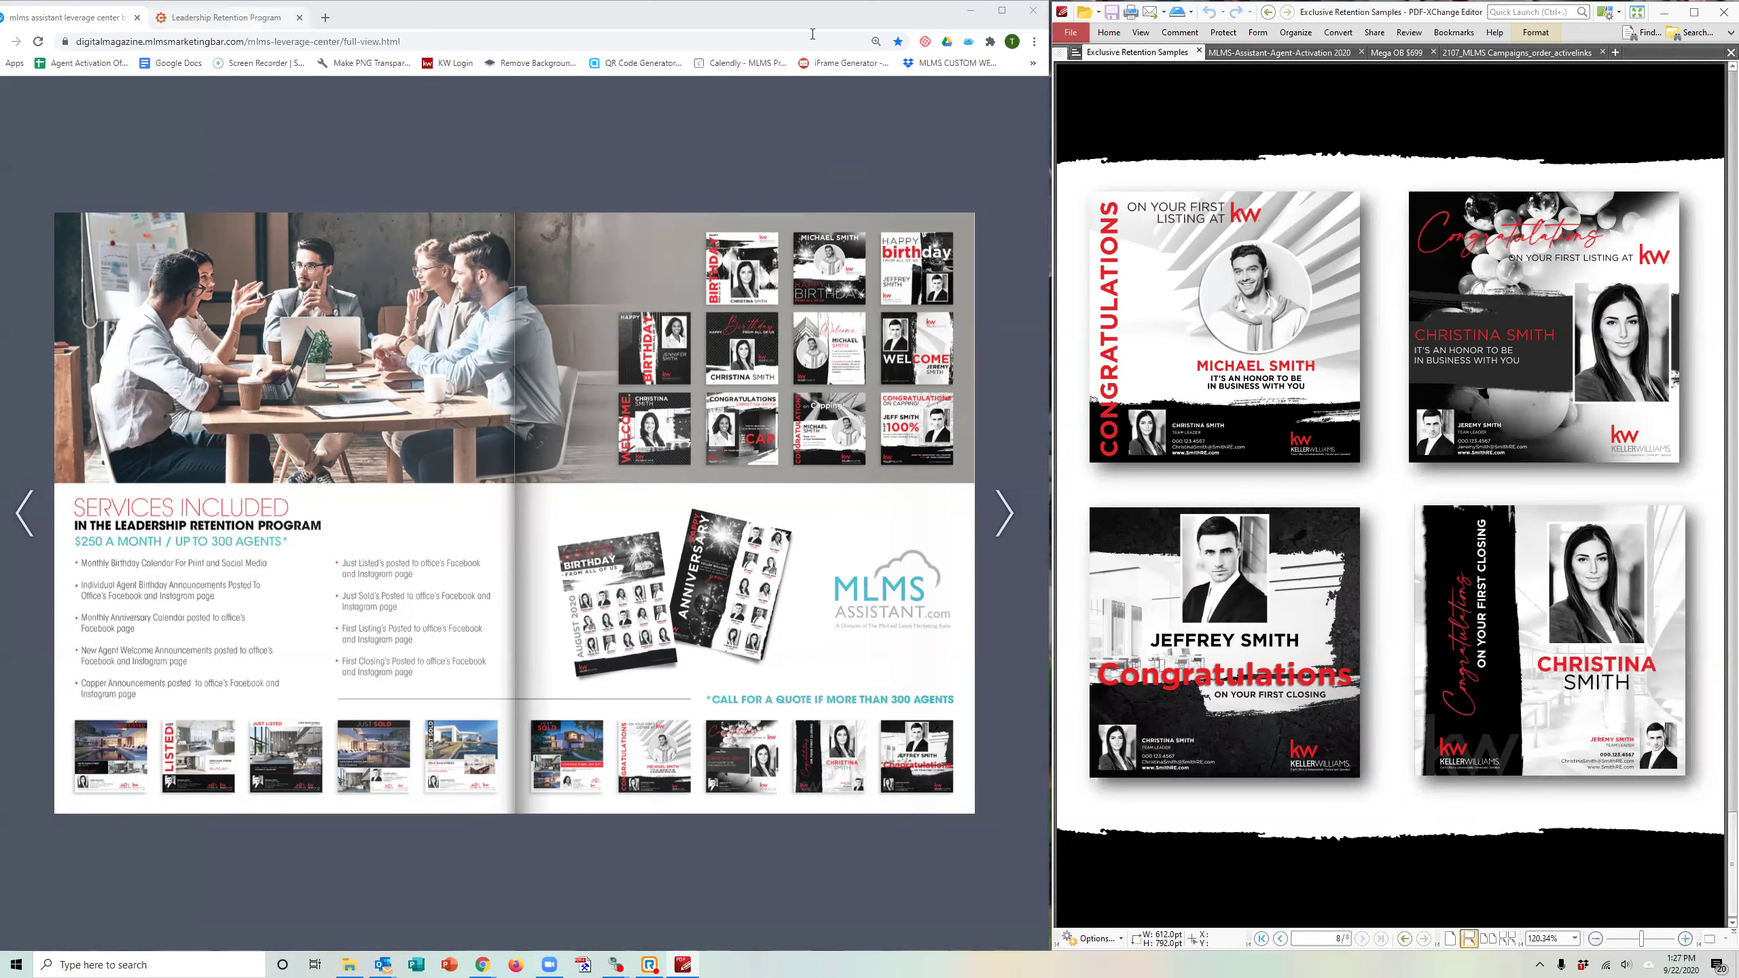
Switch to the Leadership Retention Program order form and move through its Name and Email fields.
key(ctrl+Tab)
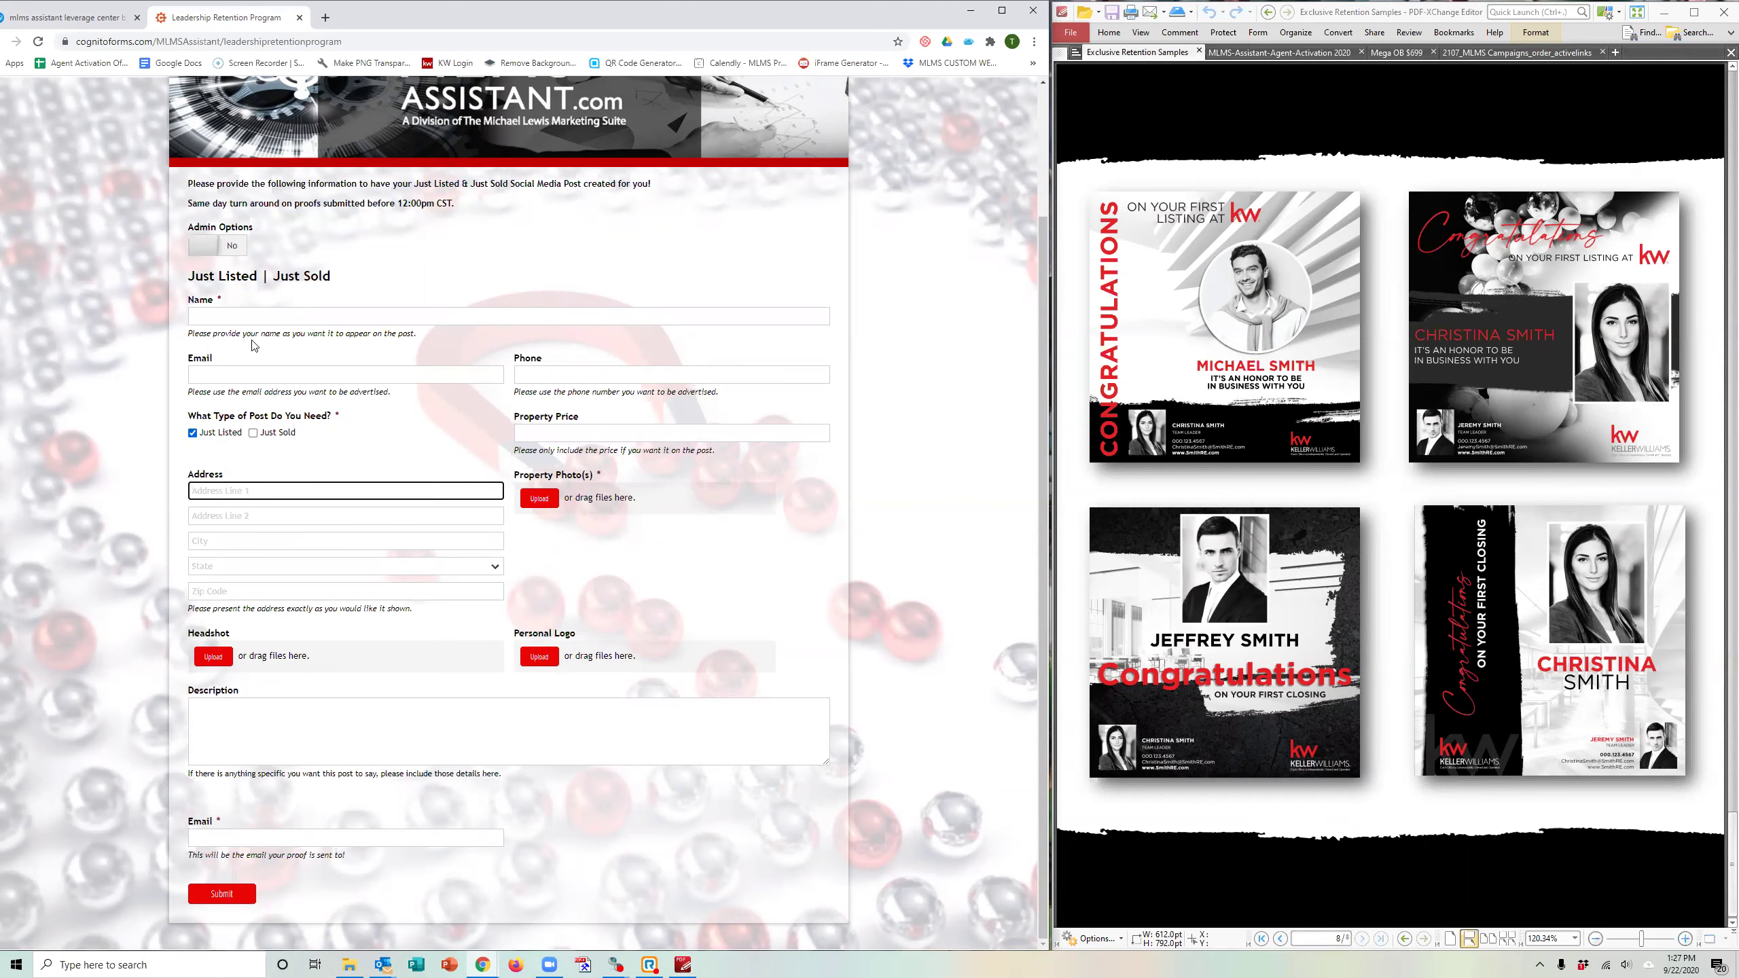
scroll(270, 348, up, 1)
scroll(270, 349, up, 2)
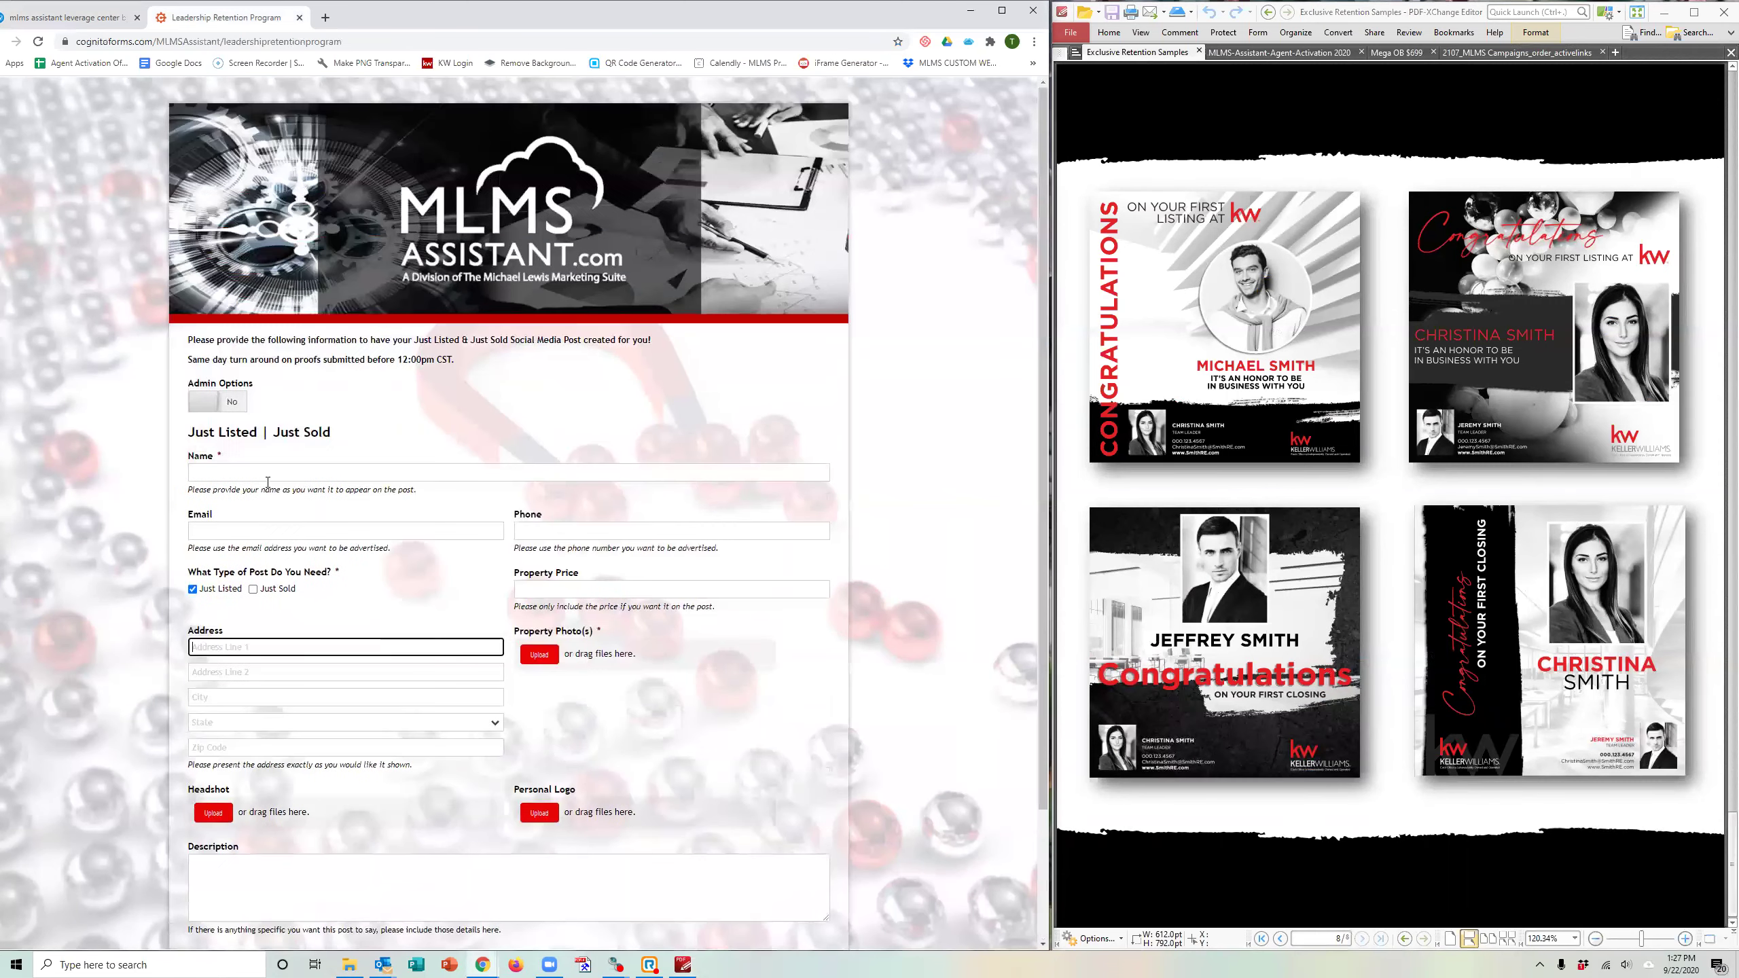
click(266, 479)
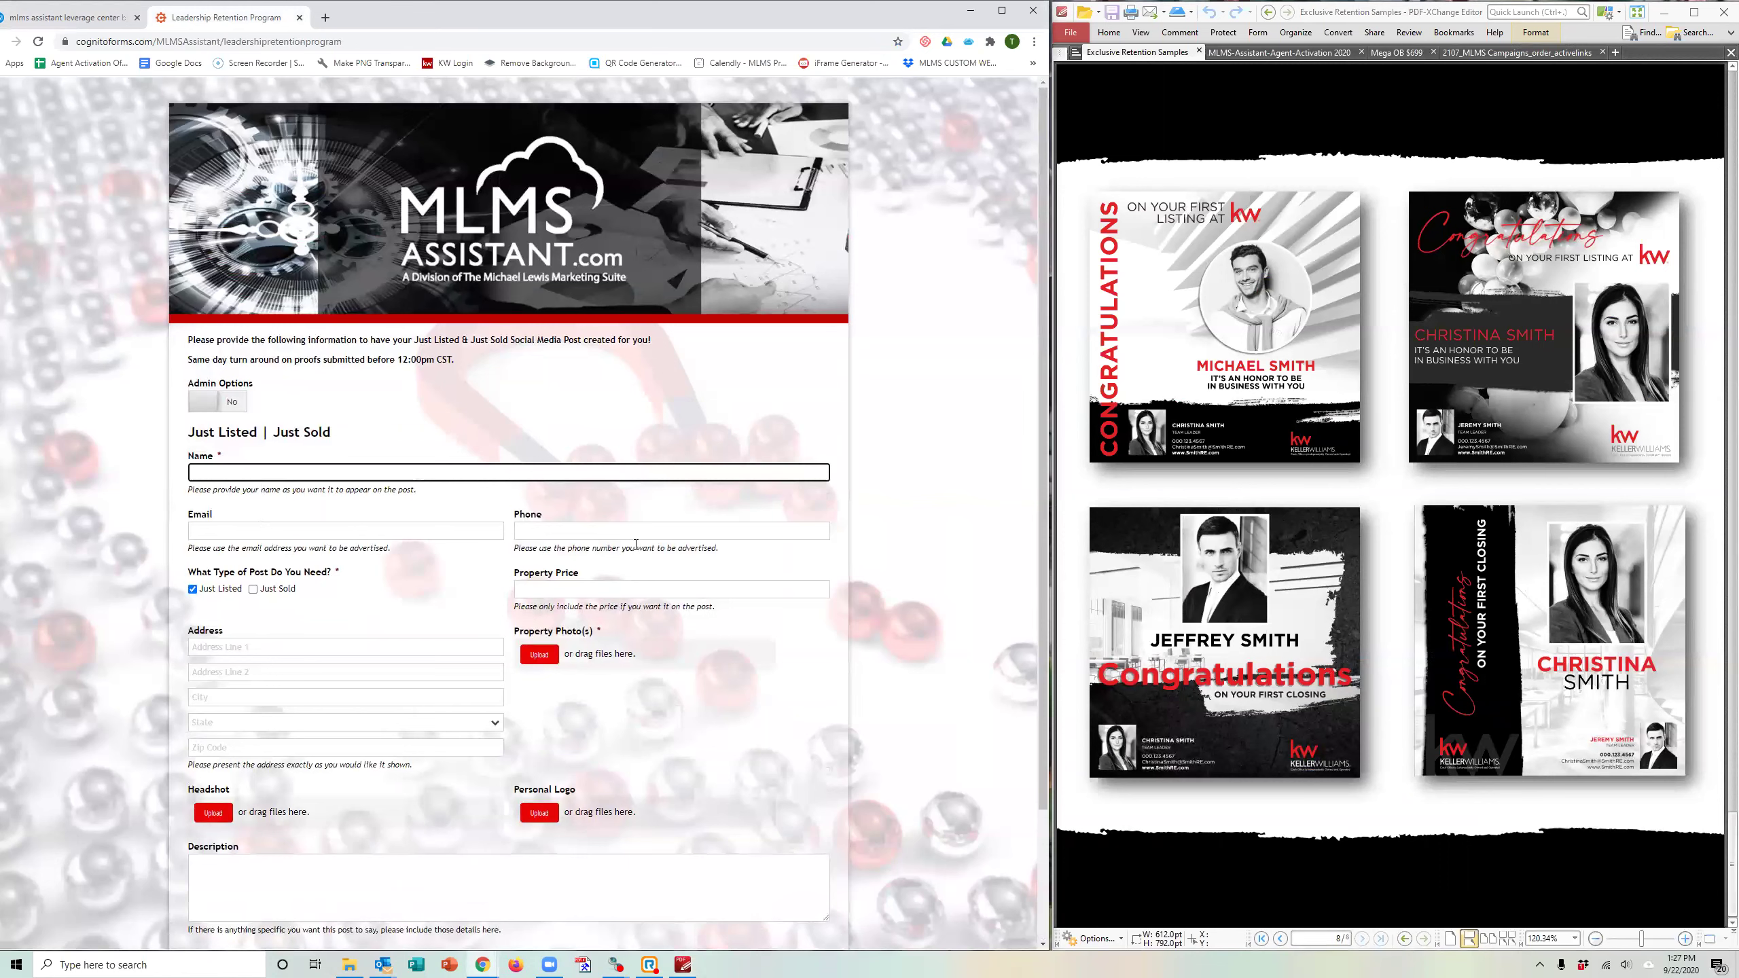
key(Tab)
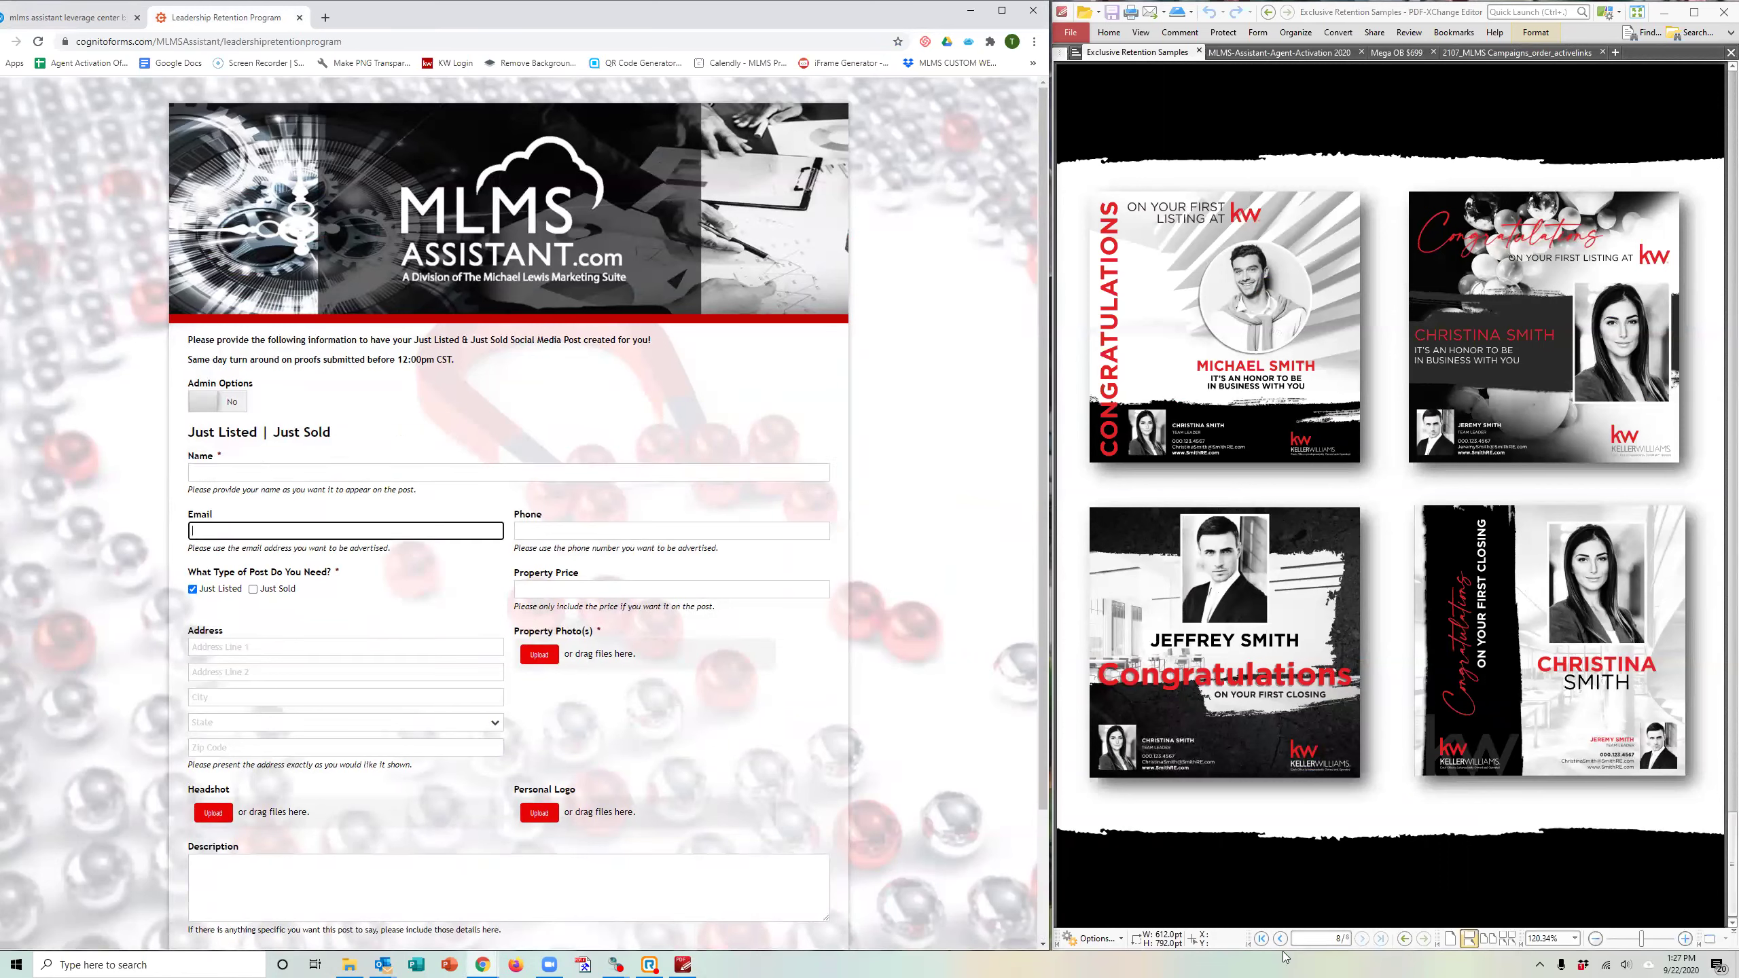
Return the samples PDF to the Just Sold page 7 and bring up the Just Sold announcement email.
click(1283, 947)
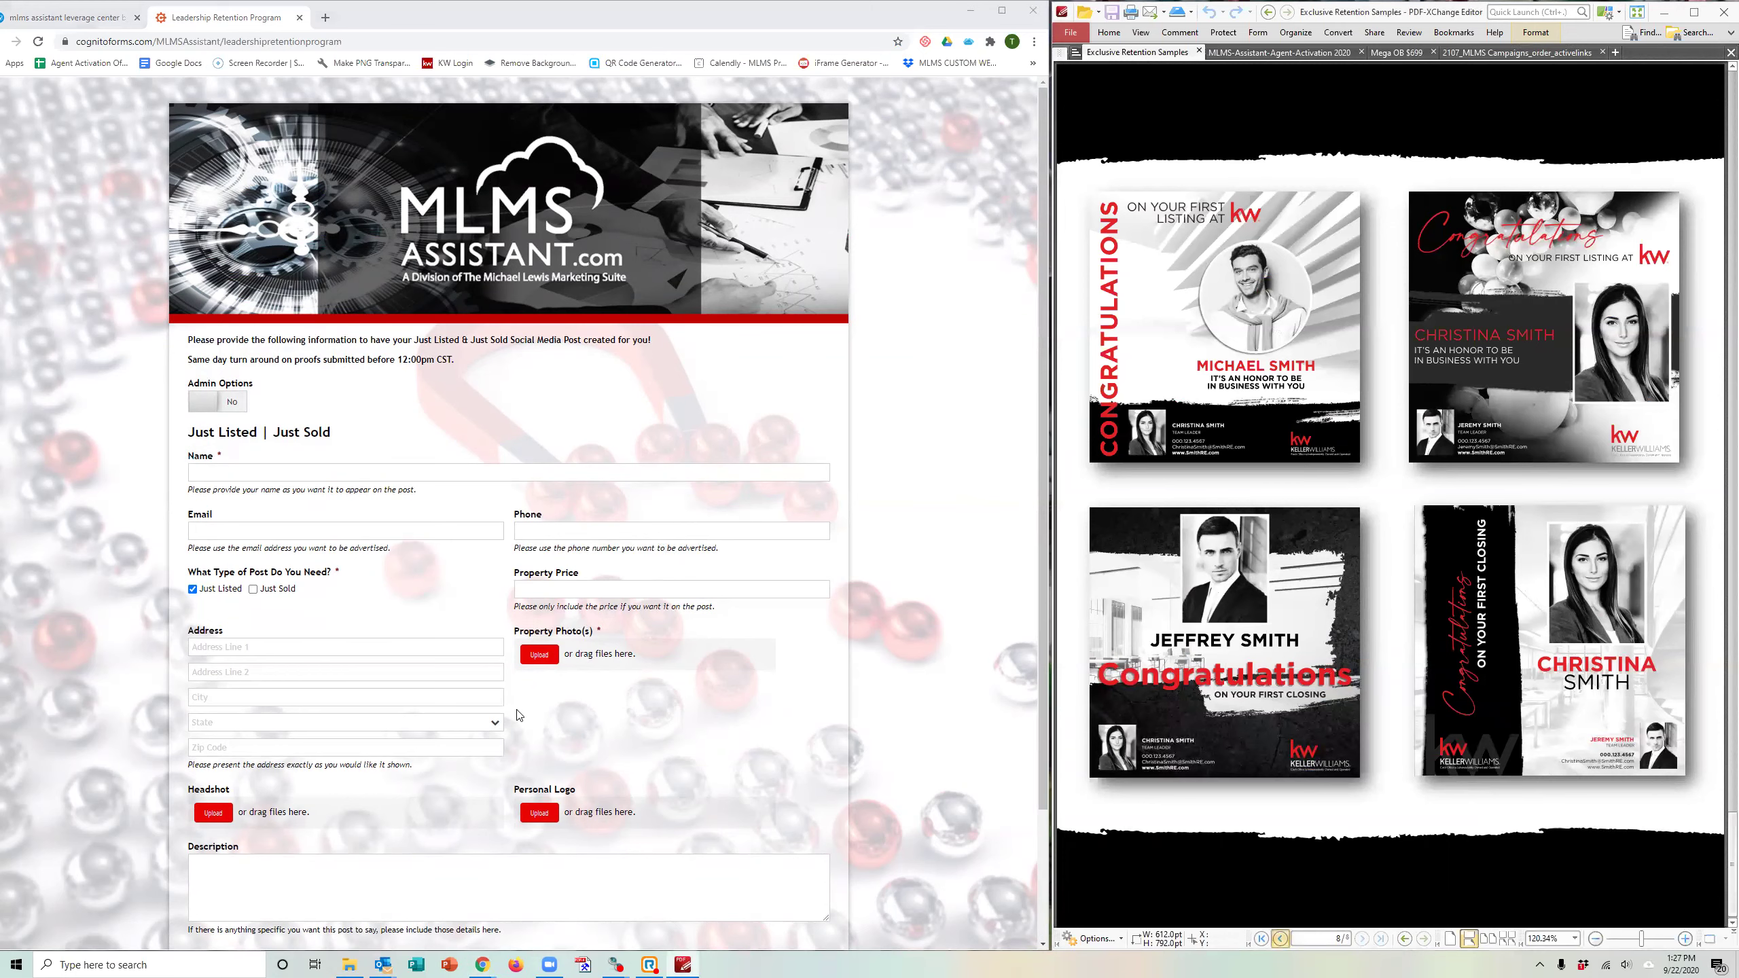
key(Page_Up)
key(alt+Tab)
key(Tab)
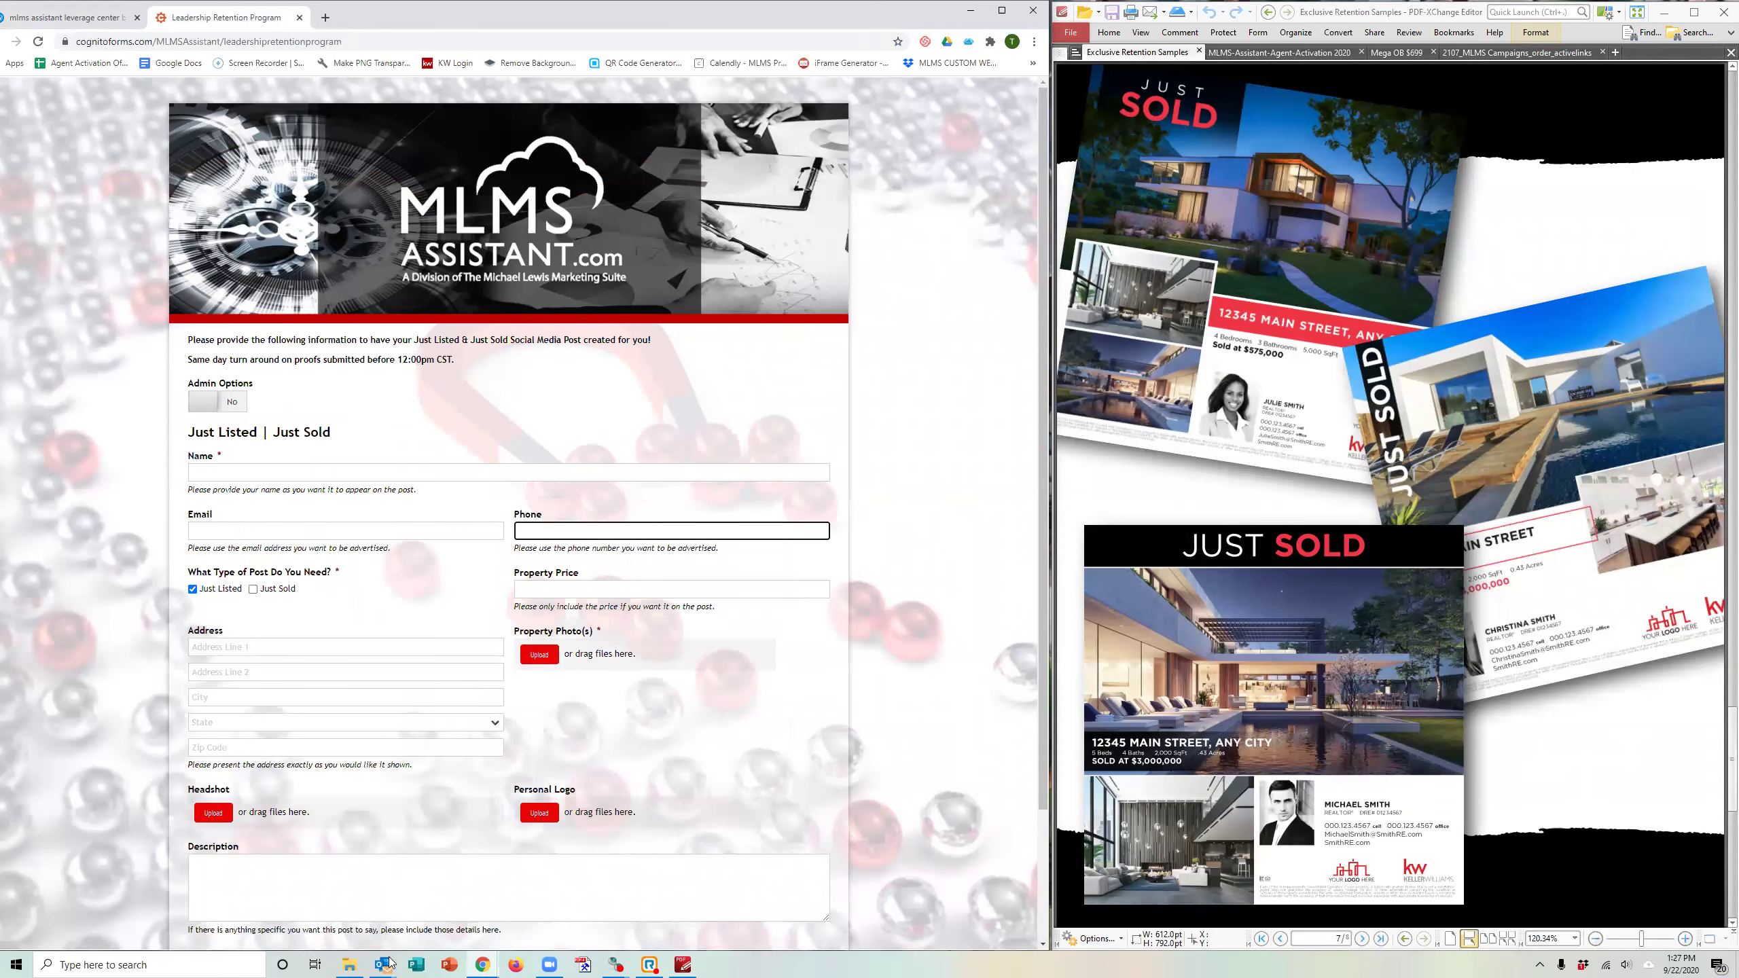
scroll(436, 935, down, 1)
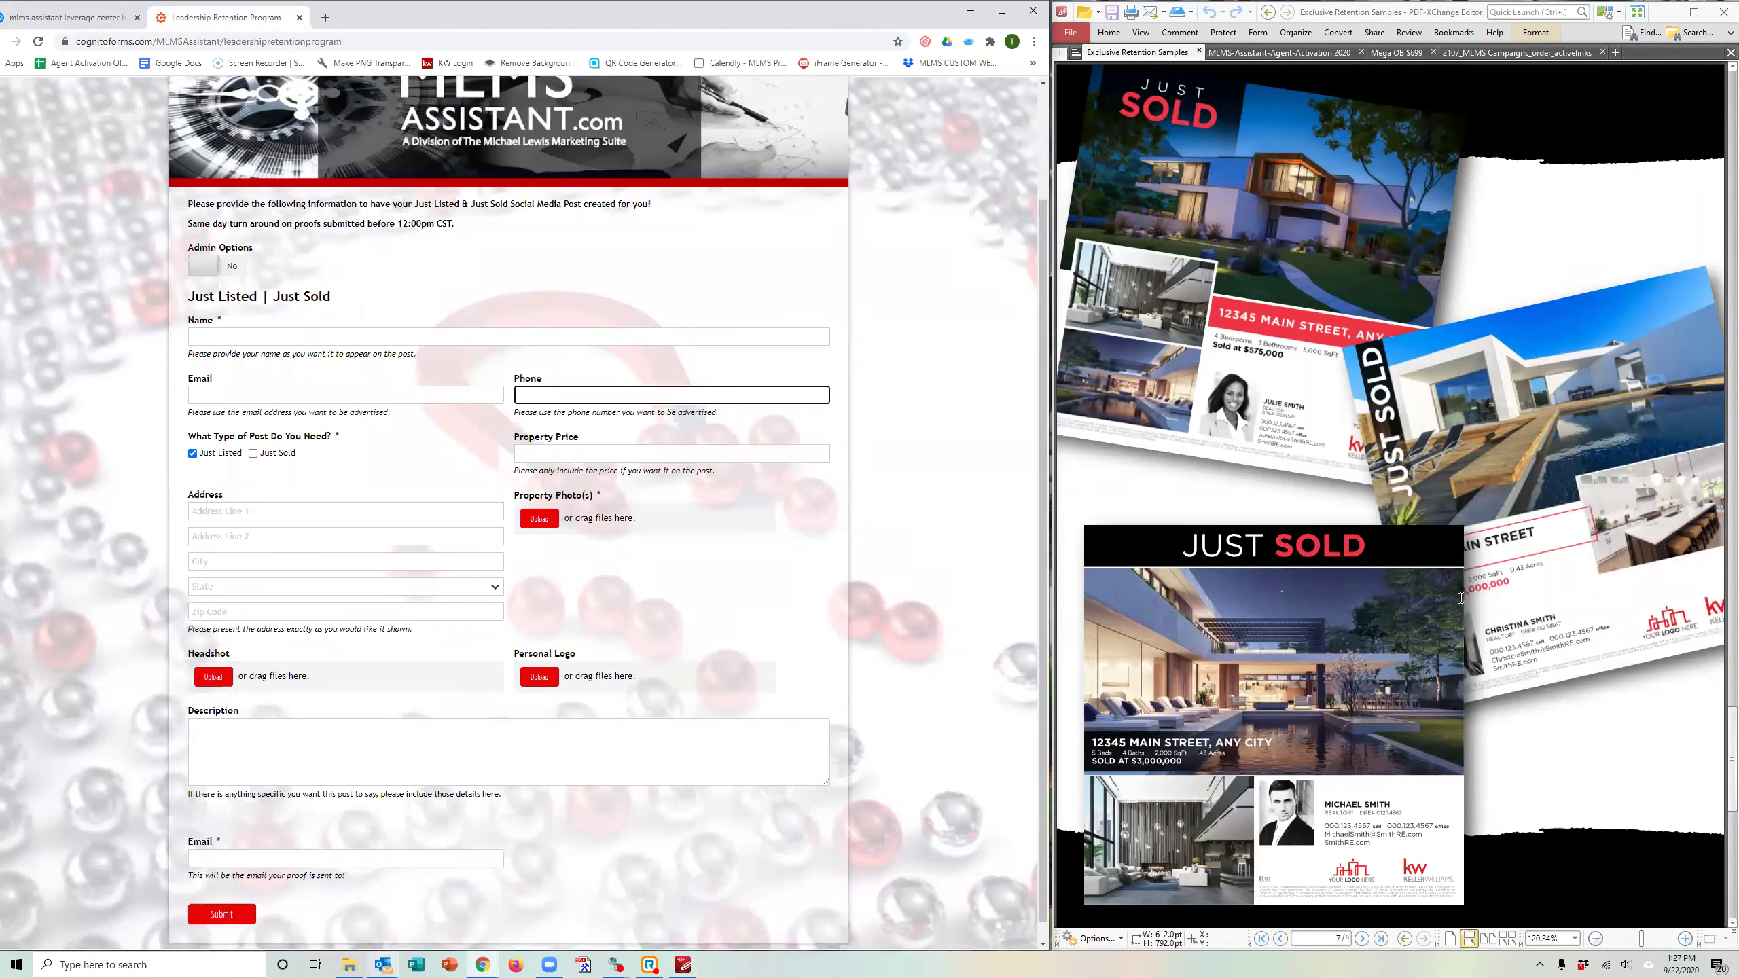
key(alt+Tab)
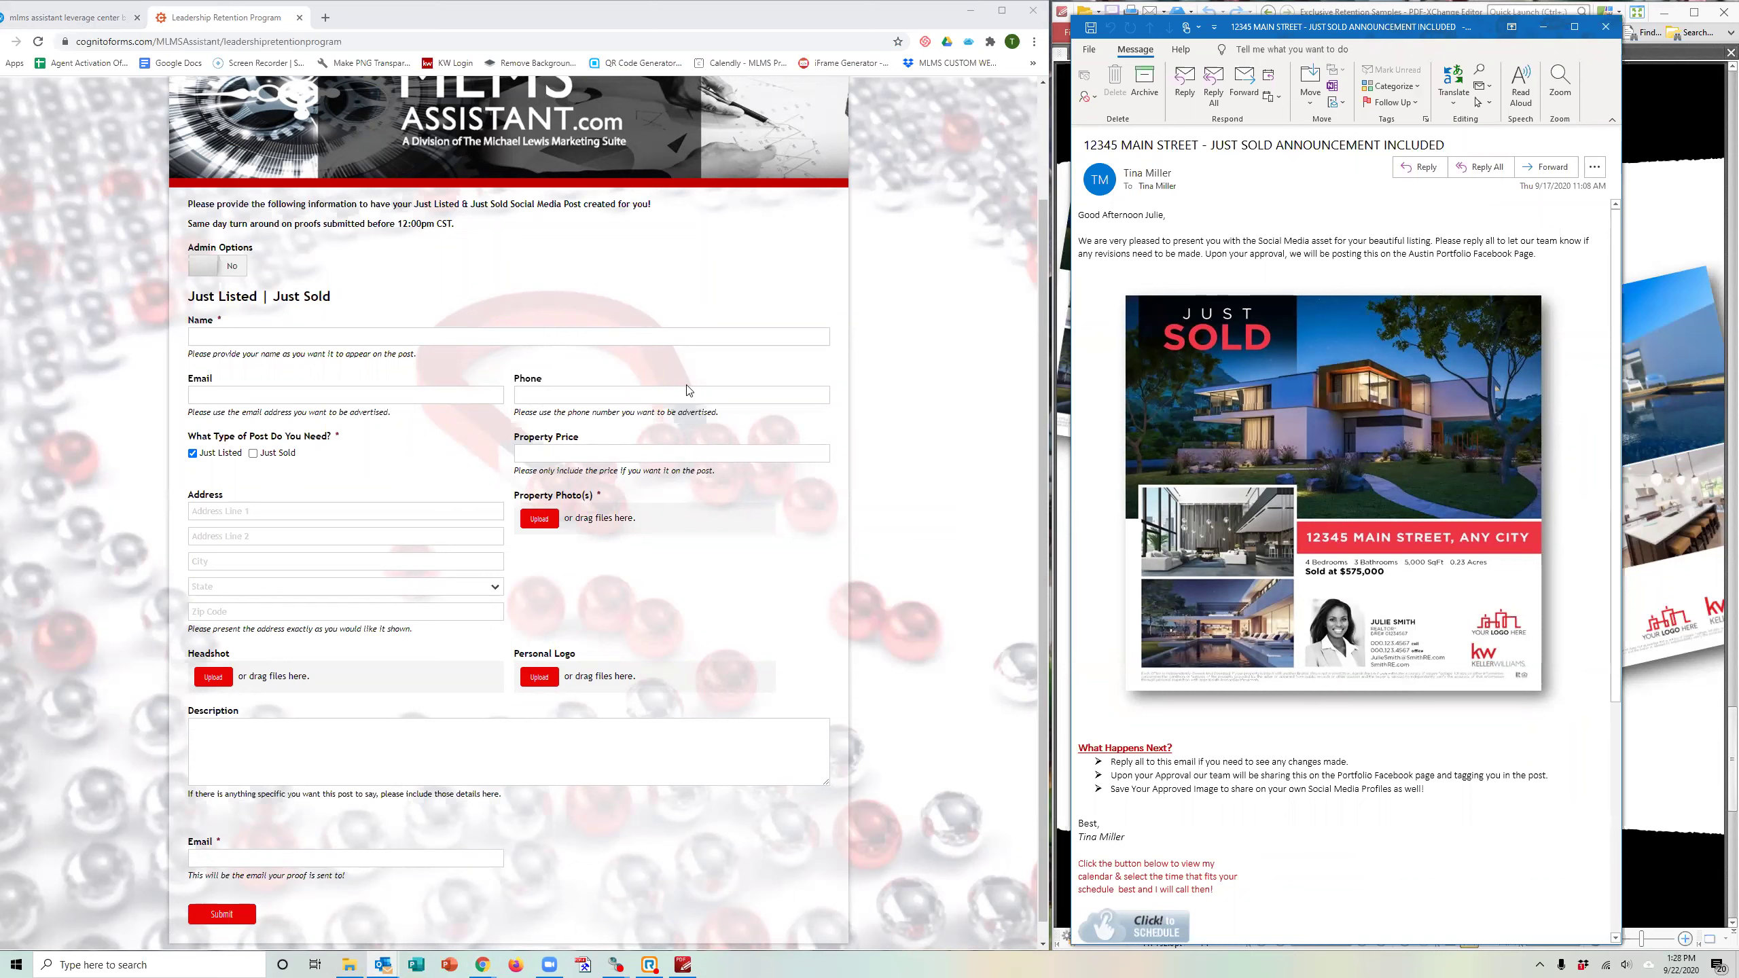
Tick New Agent, First Transaction and Capper Announcement on the order form.
click(232, 270)
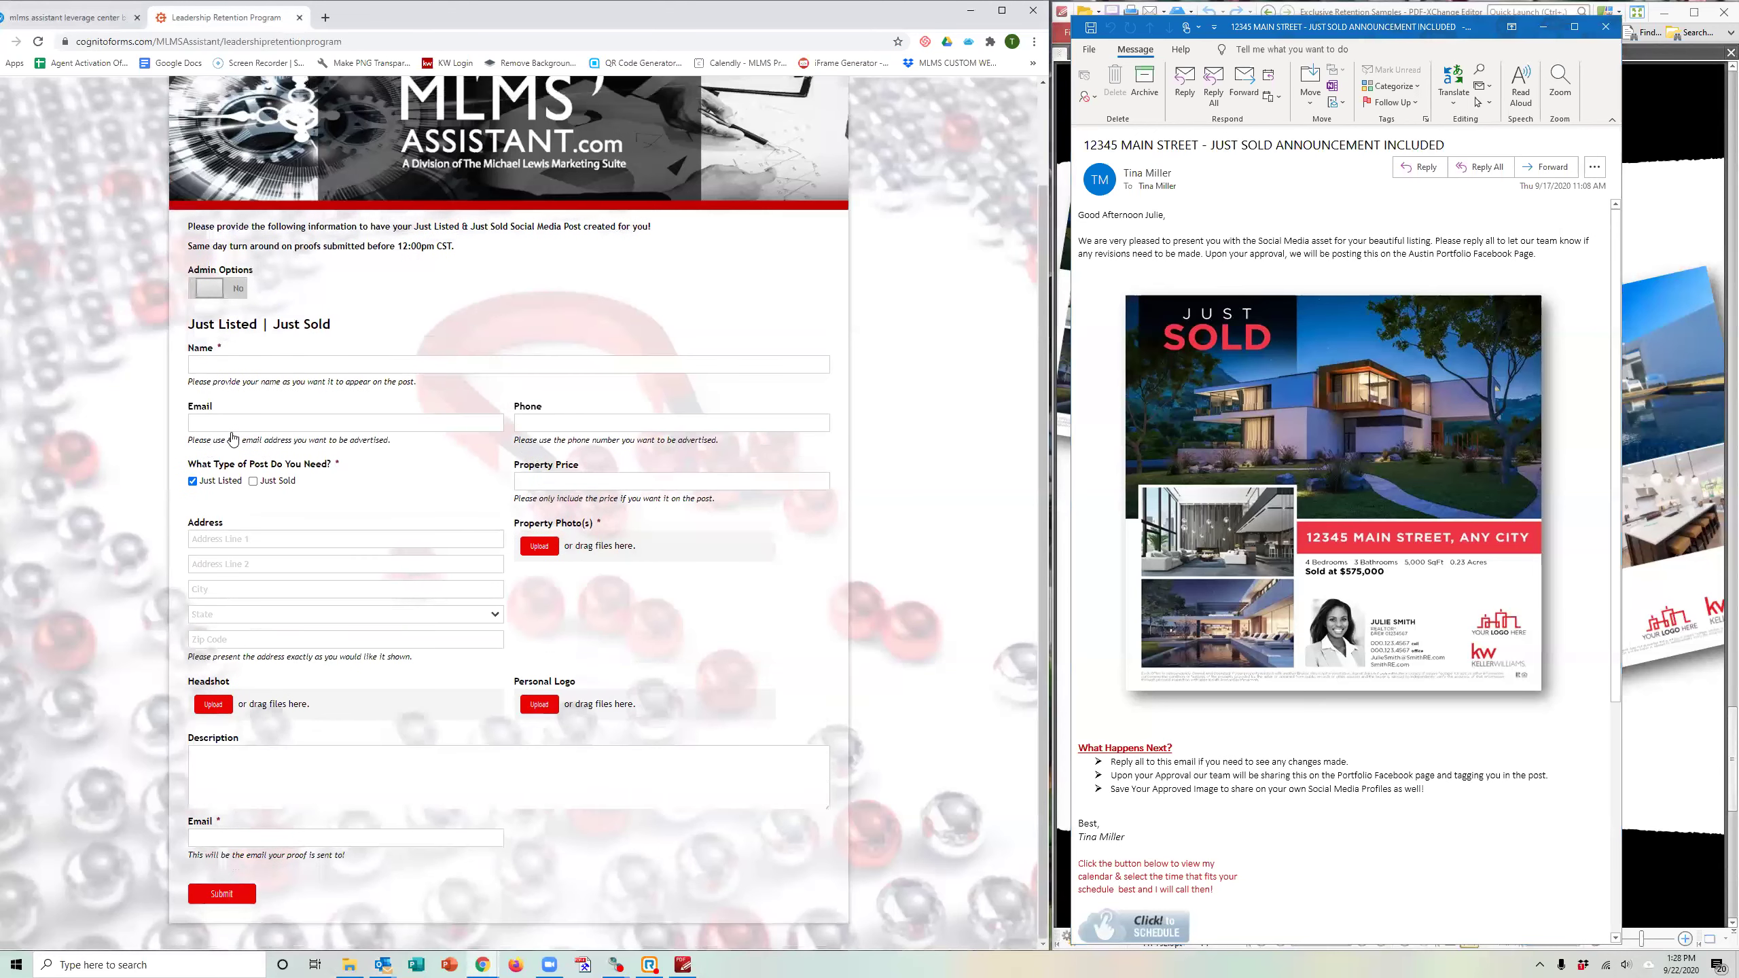
click(217, 401)
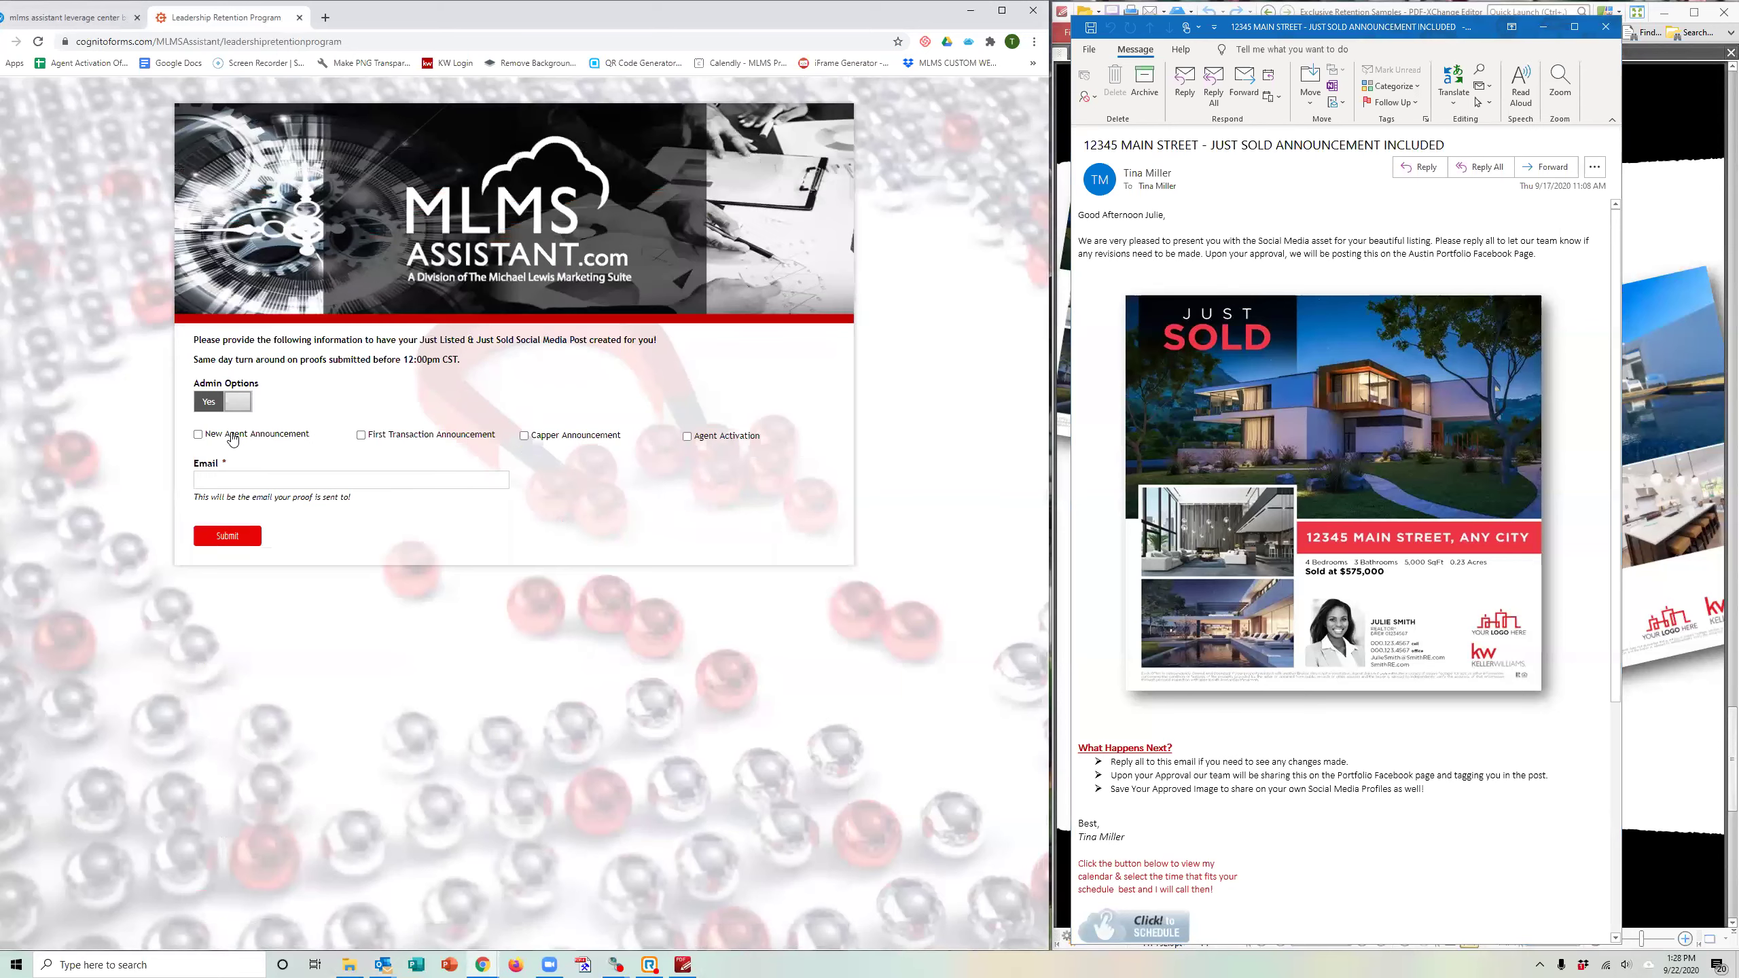
click(388, 435)
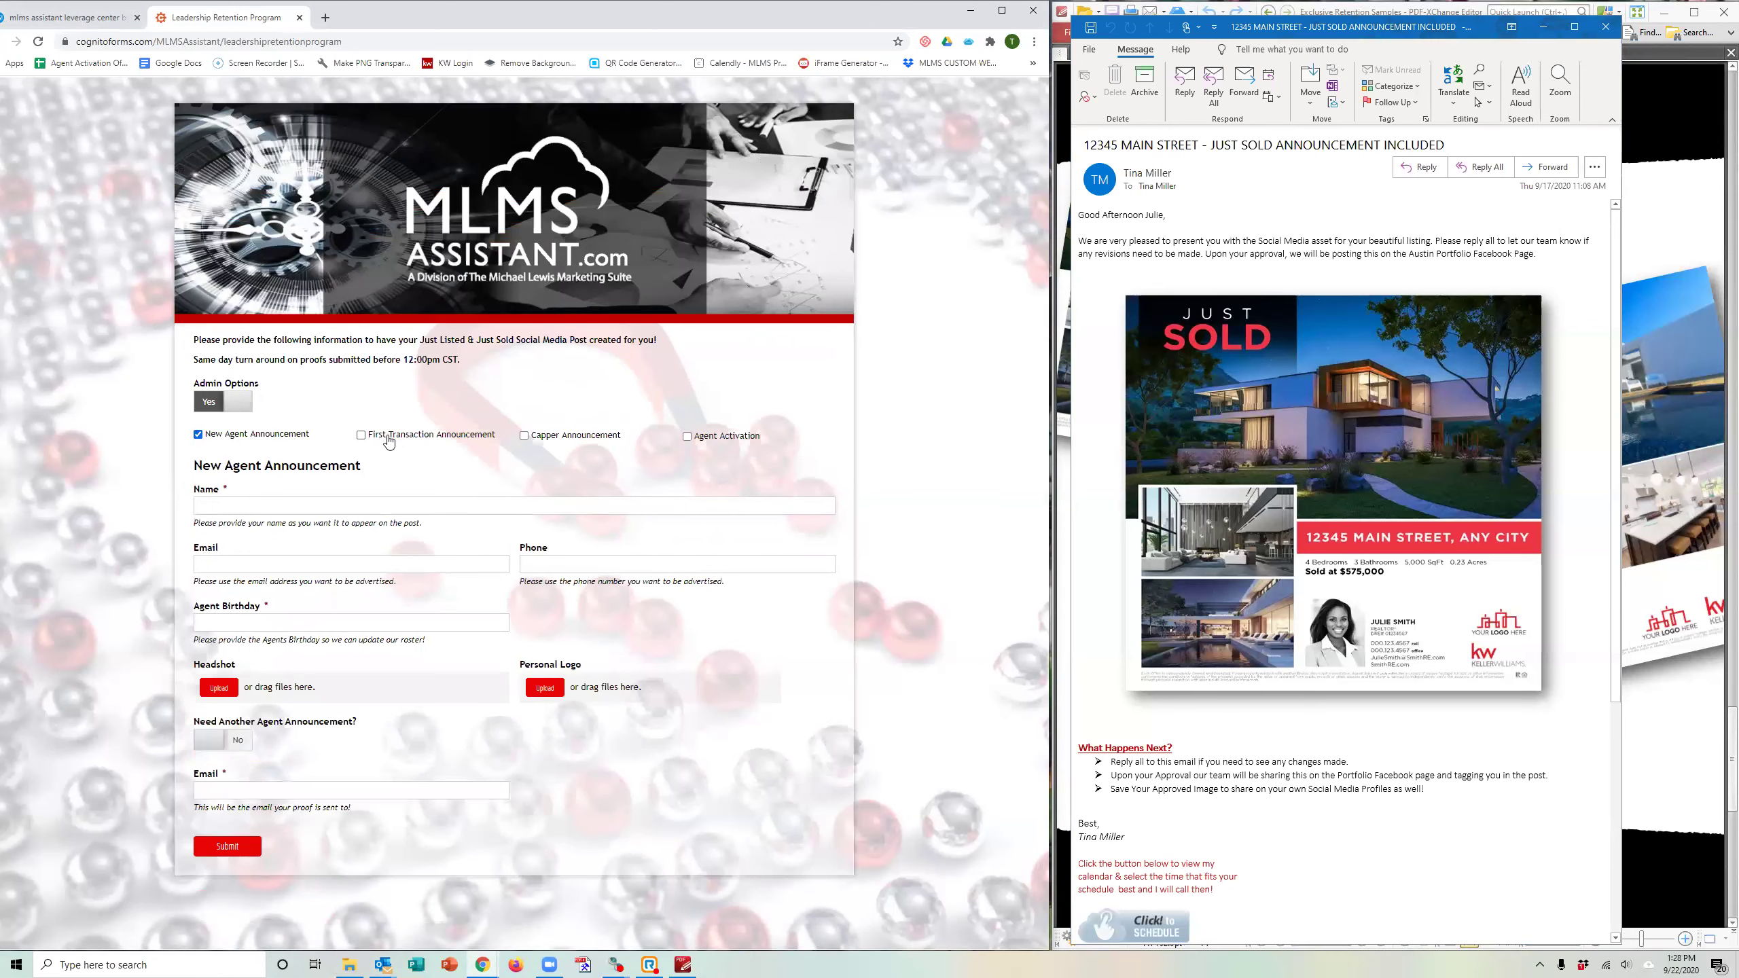
click(553, 439)
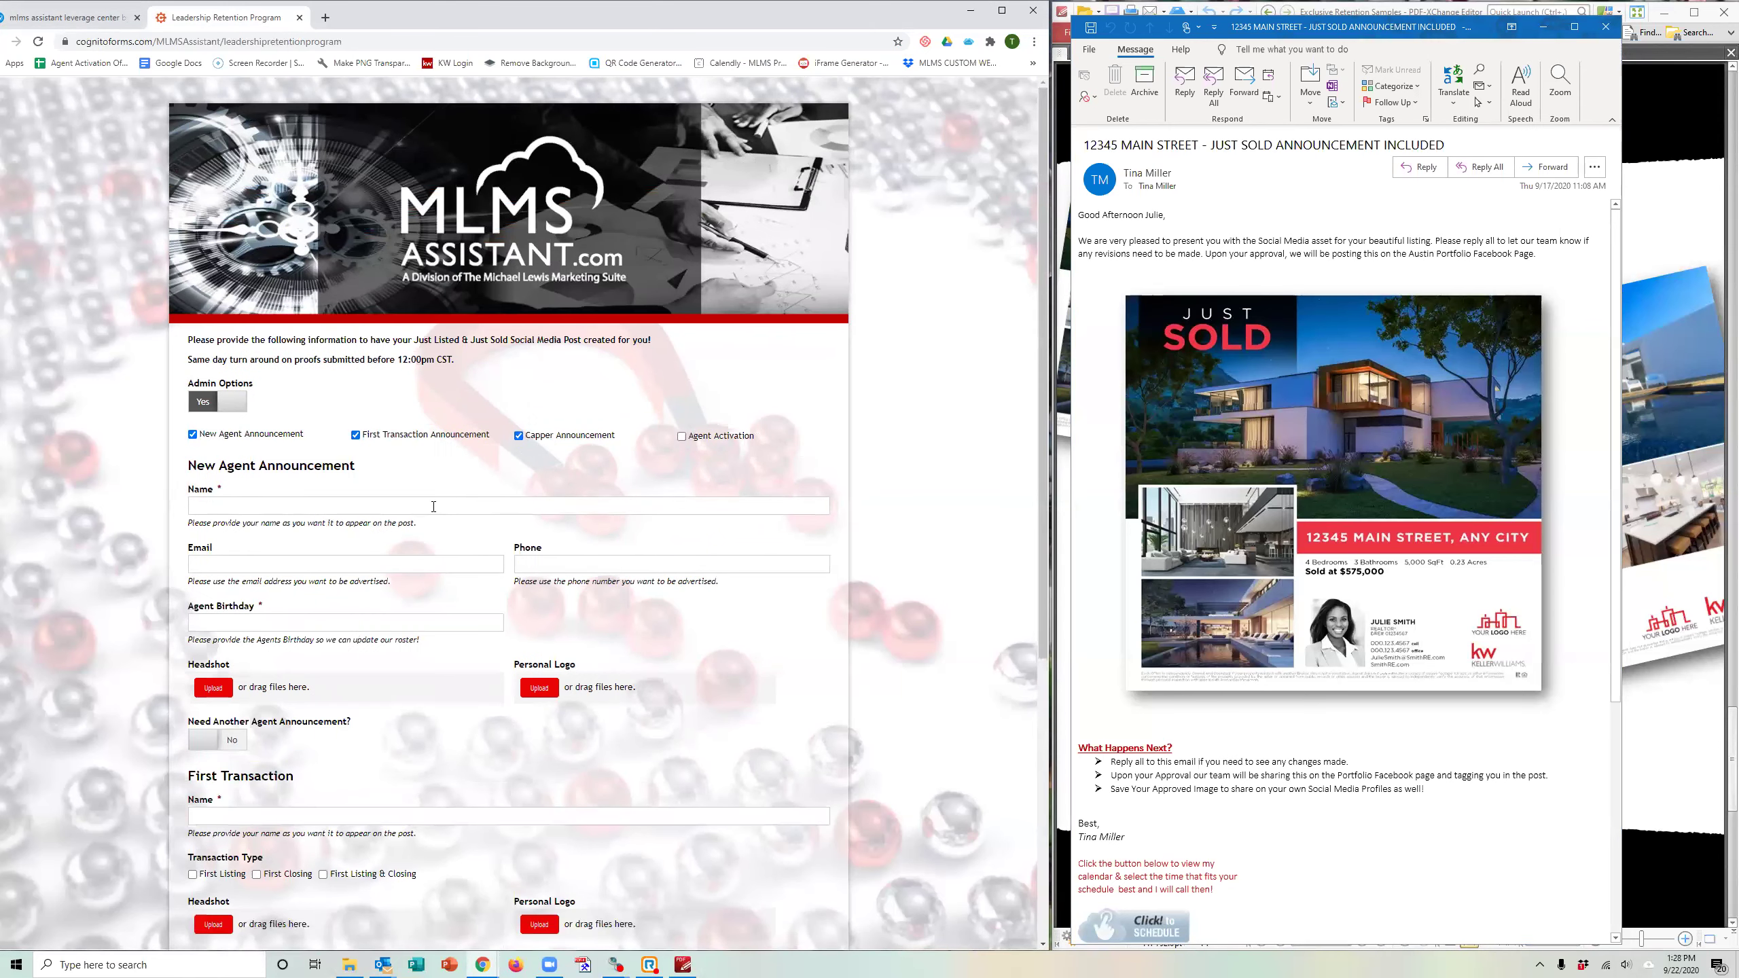
Move through the agent's Name, Email and Birthday fields.
click(433, 510)
key(Tab)
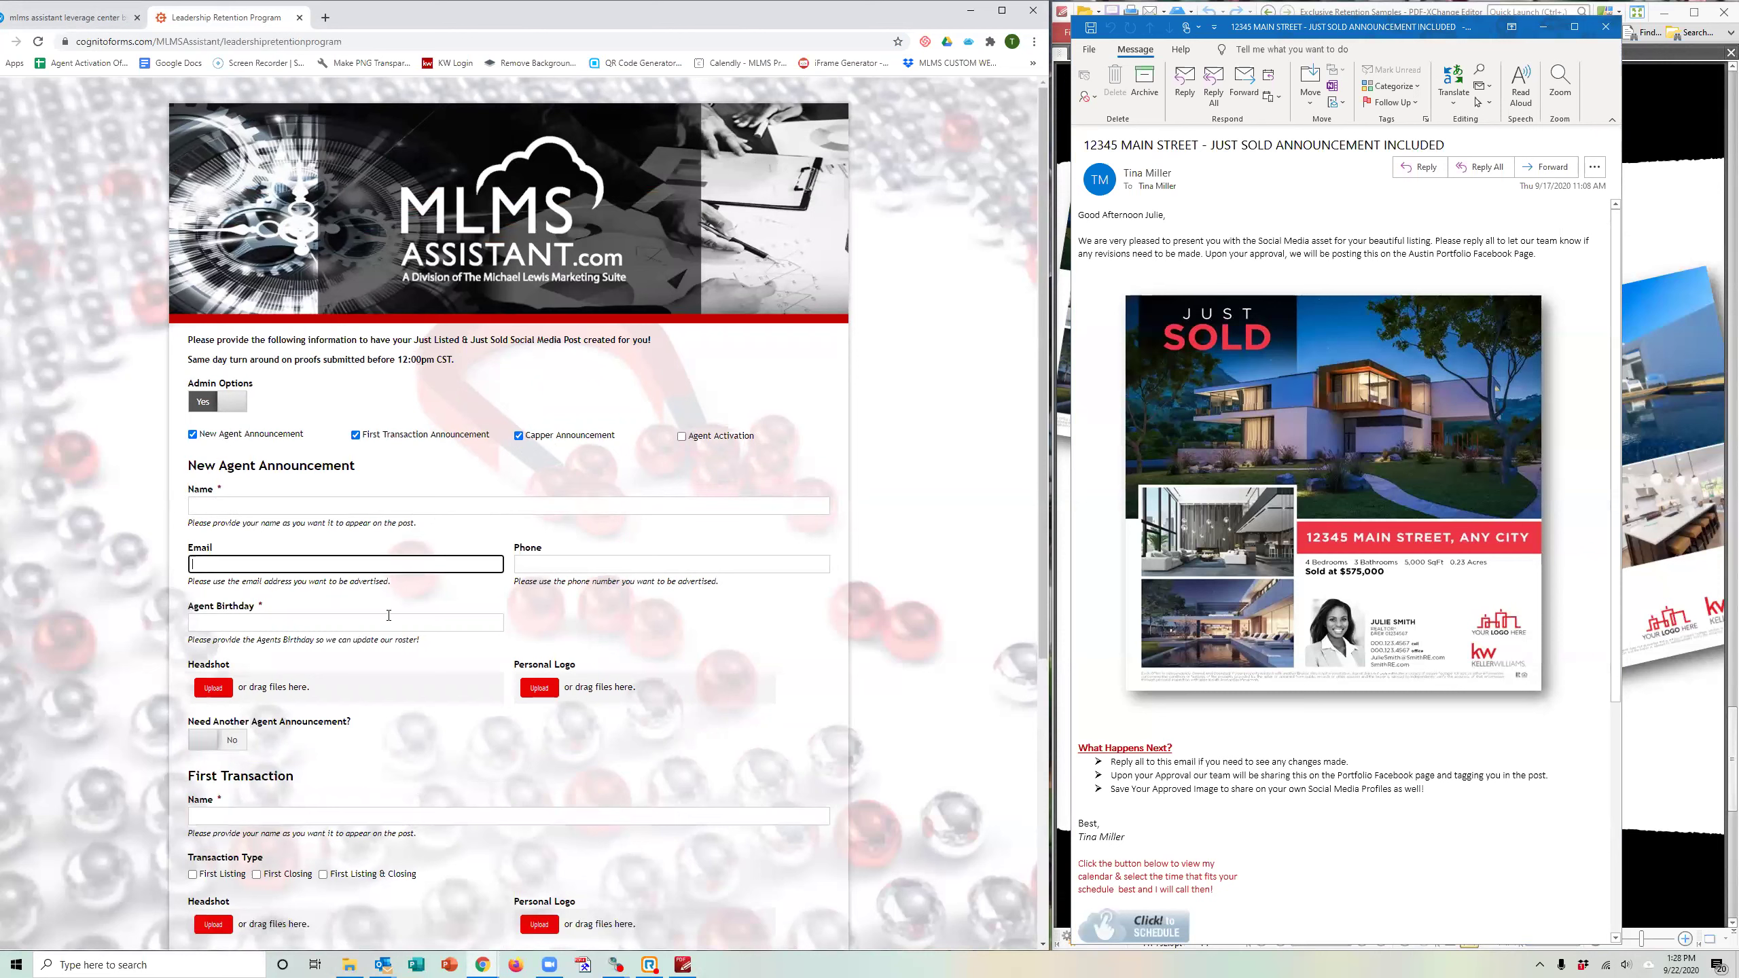
click(389, 620)
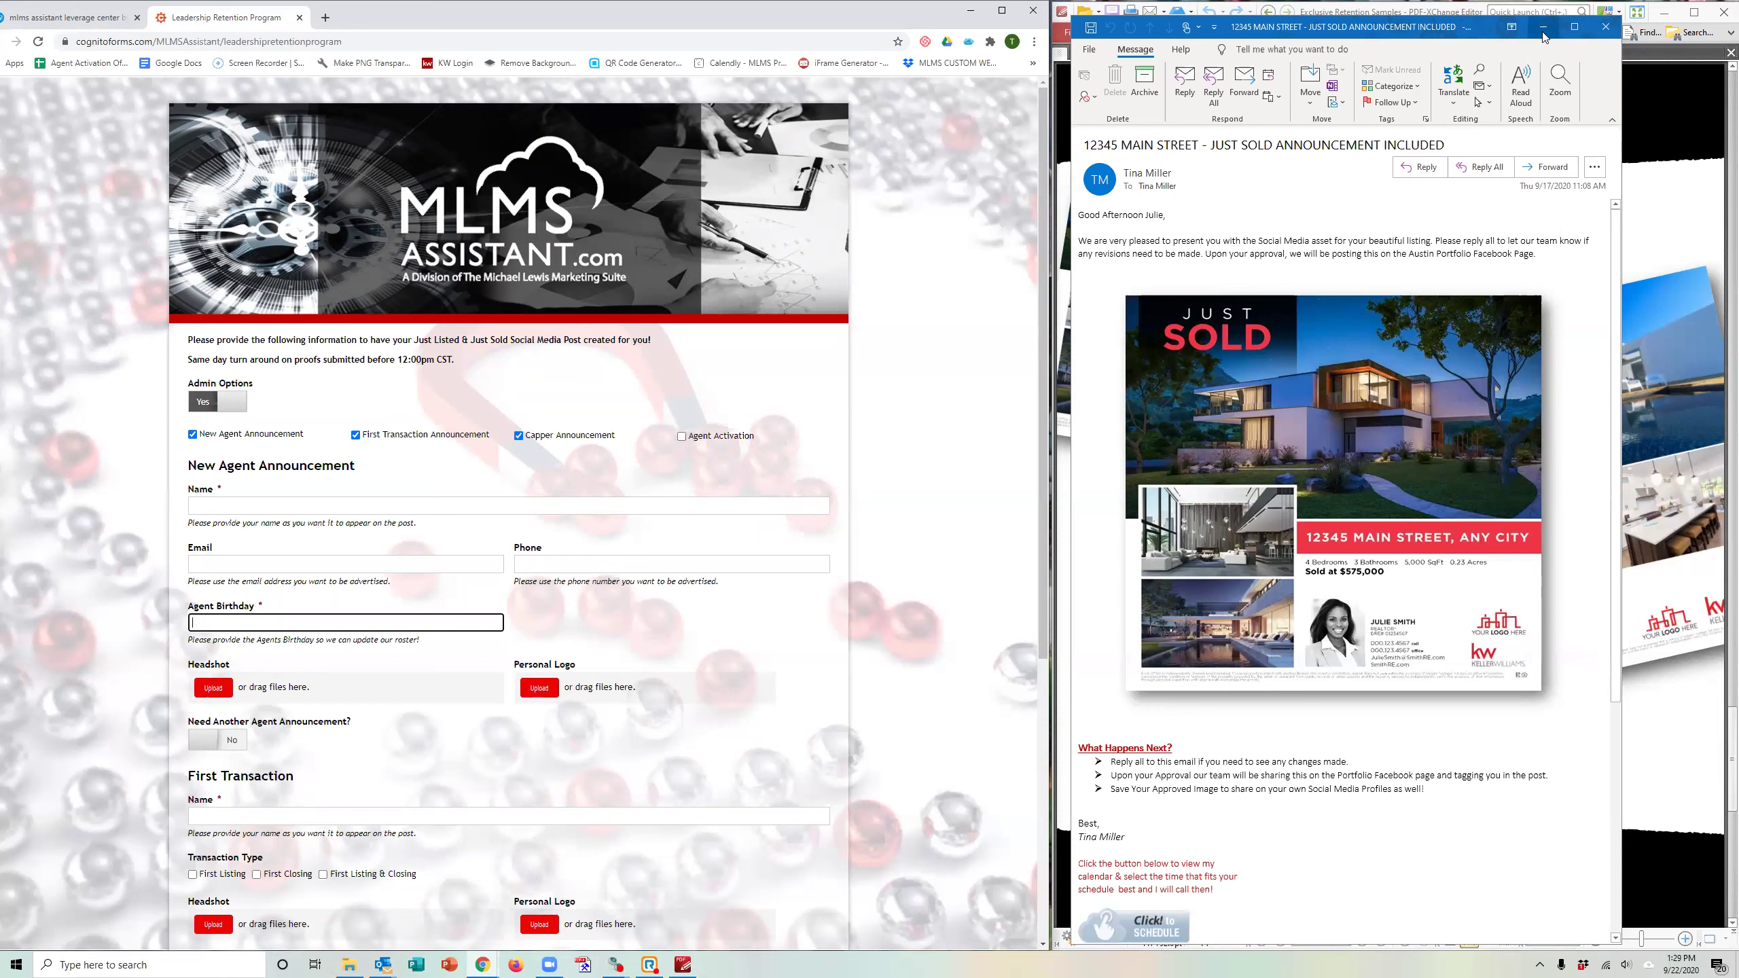
Close the Just Sold email proof message.
click(1420, 57)
key(alt+Tab)
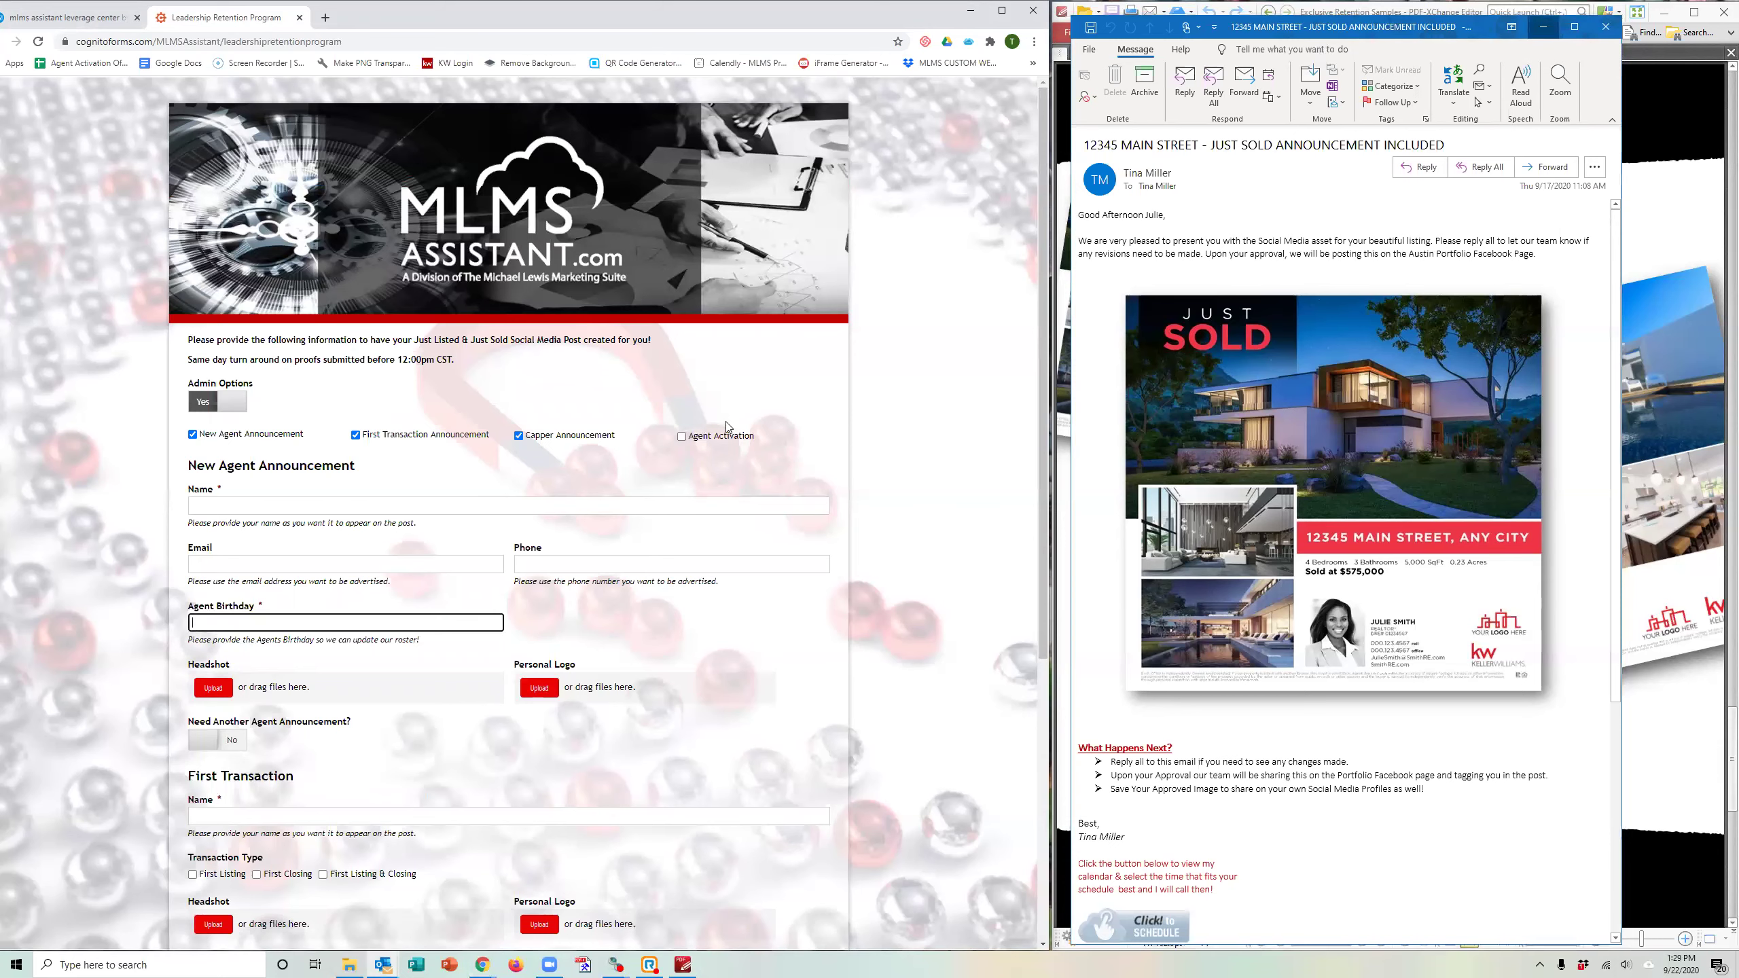
key(Escape)
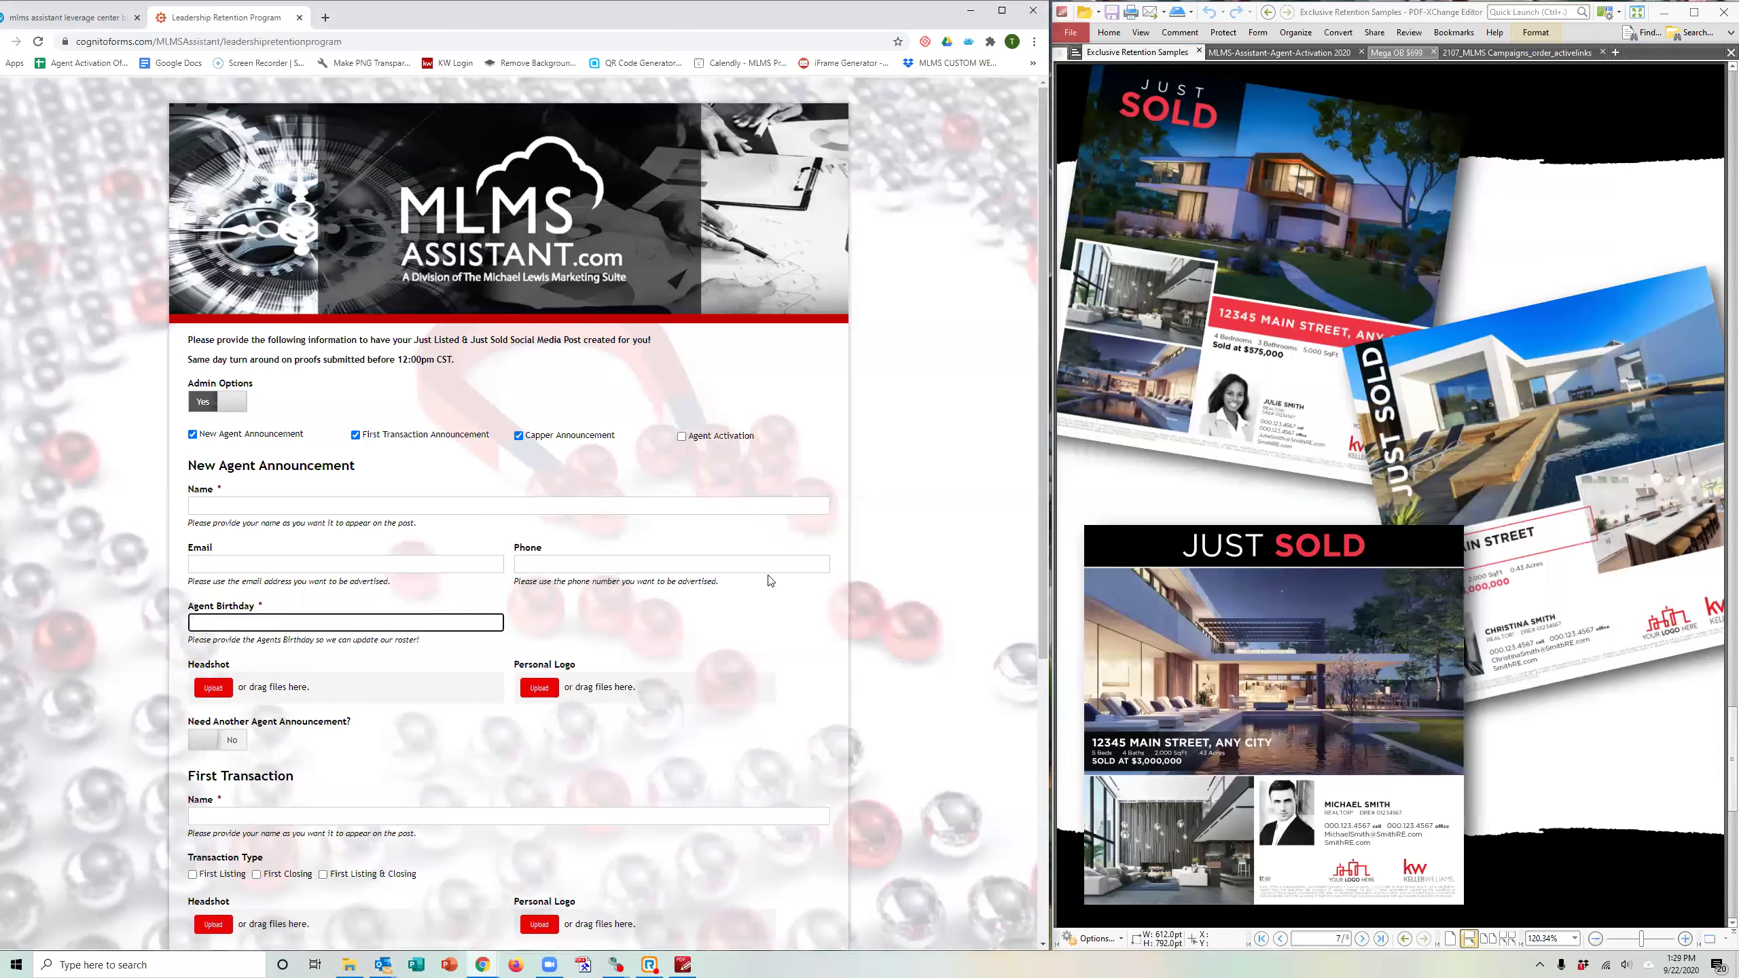
Show the MLMS Agent Activation 2020 flyer and tick Agent Activation on the form.
key(ctrl+Tab)
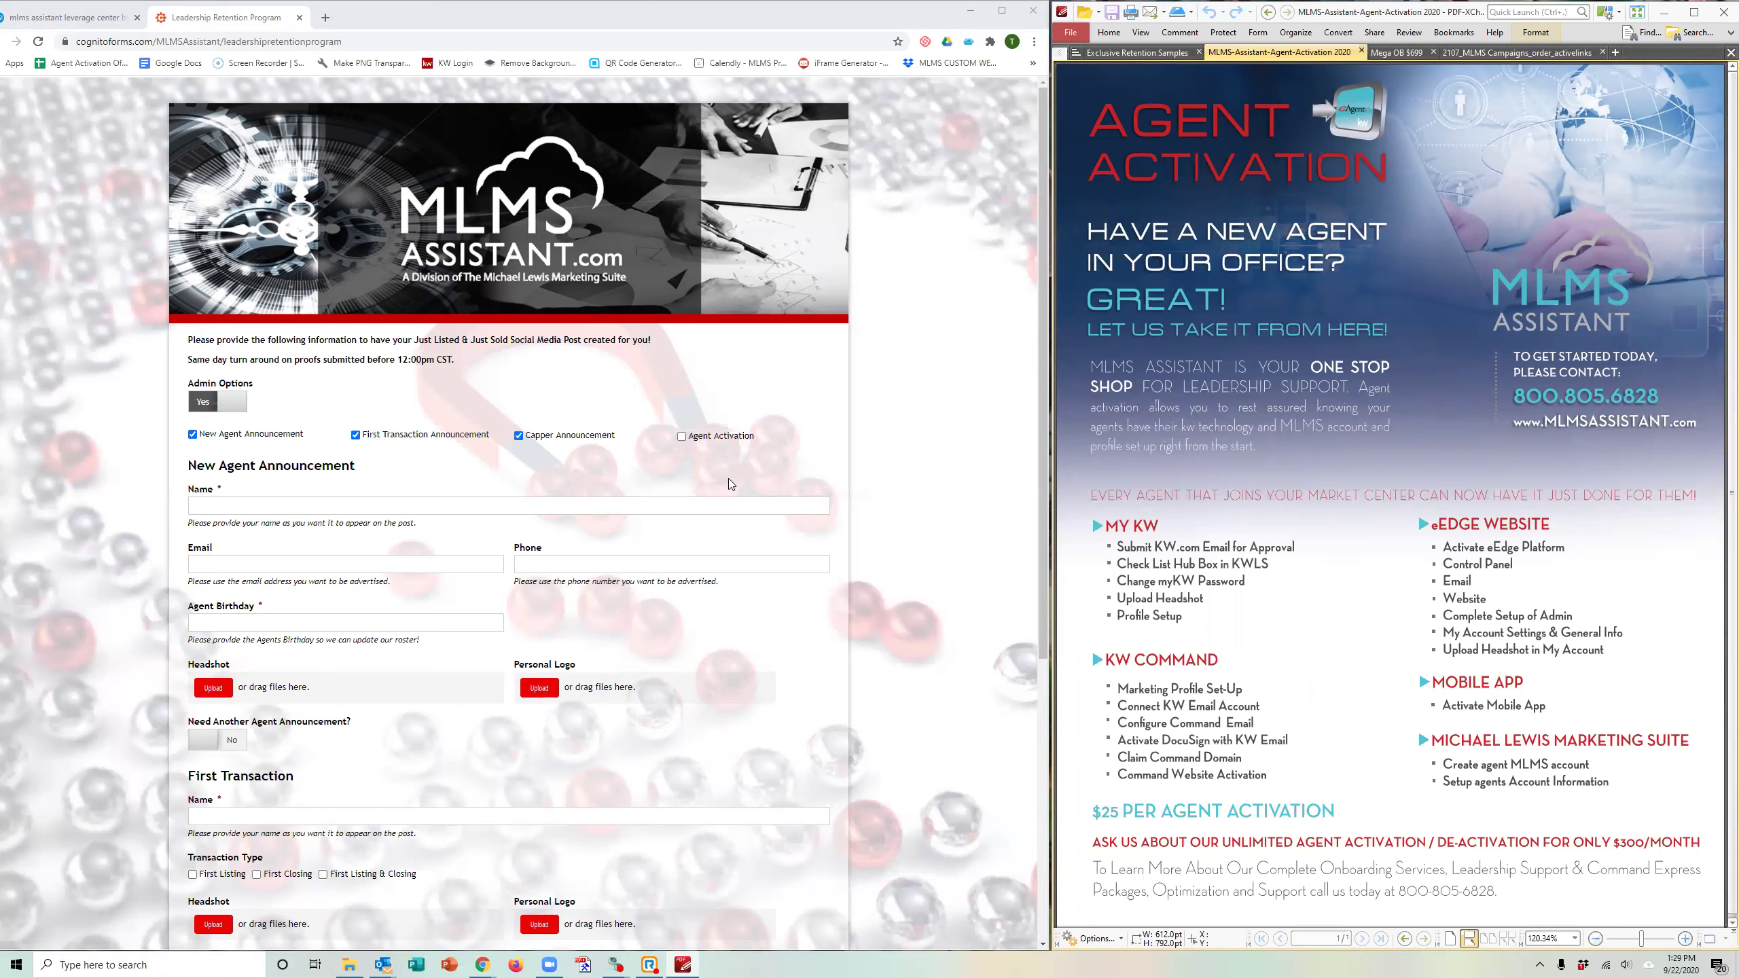
click(681, 434)
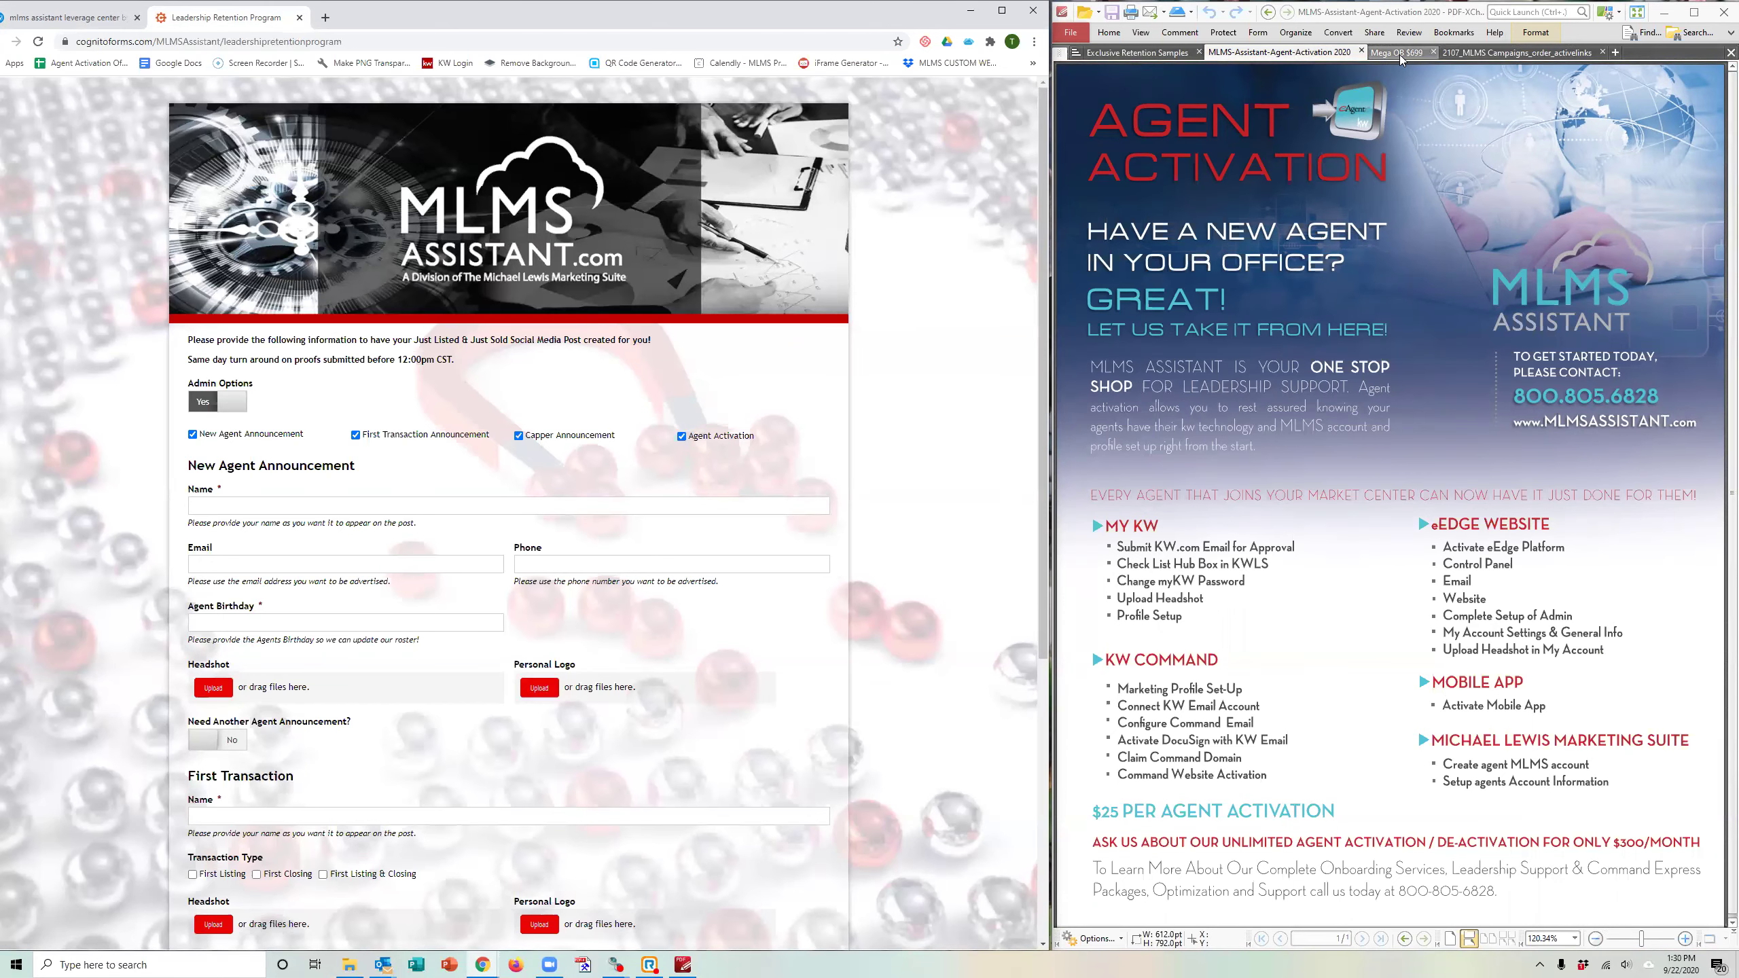
Show the Mega OB $699 brochure, then the 2107 MLMS Campaigns price list.
click(1395, 96)
key(ctrl+Tab)
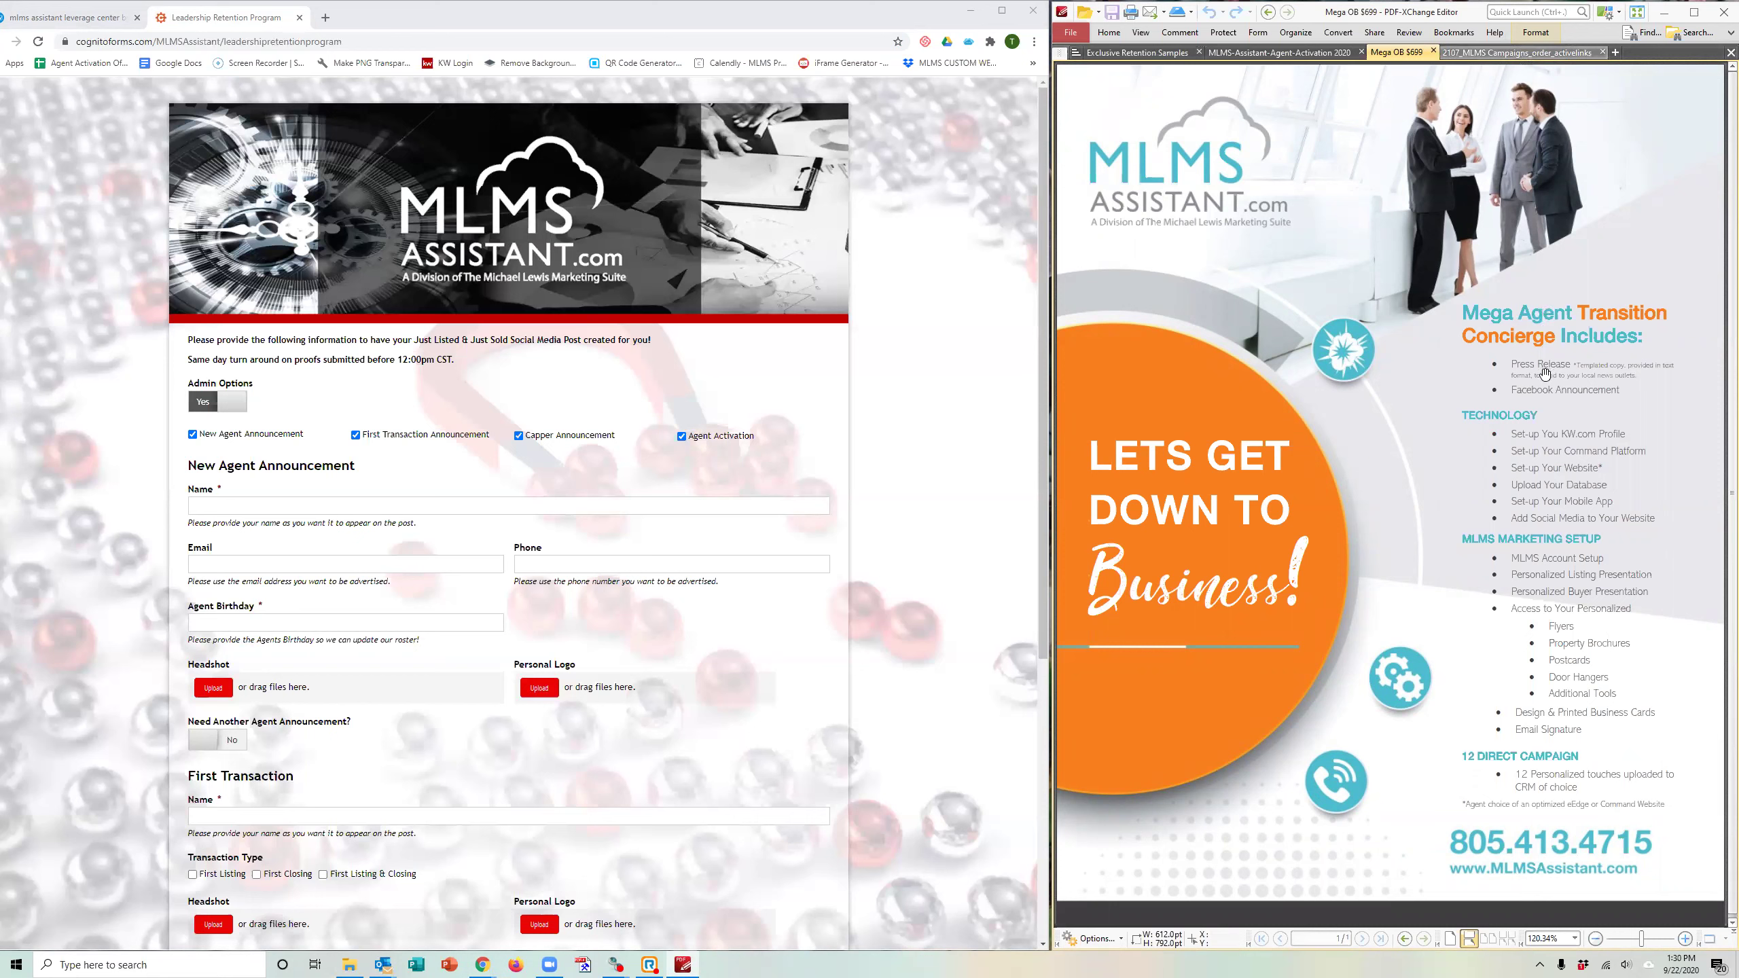
key(ctrl+Tab)
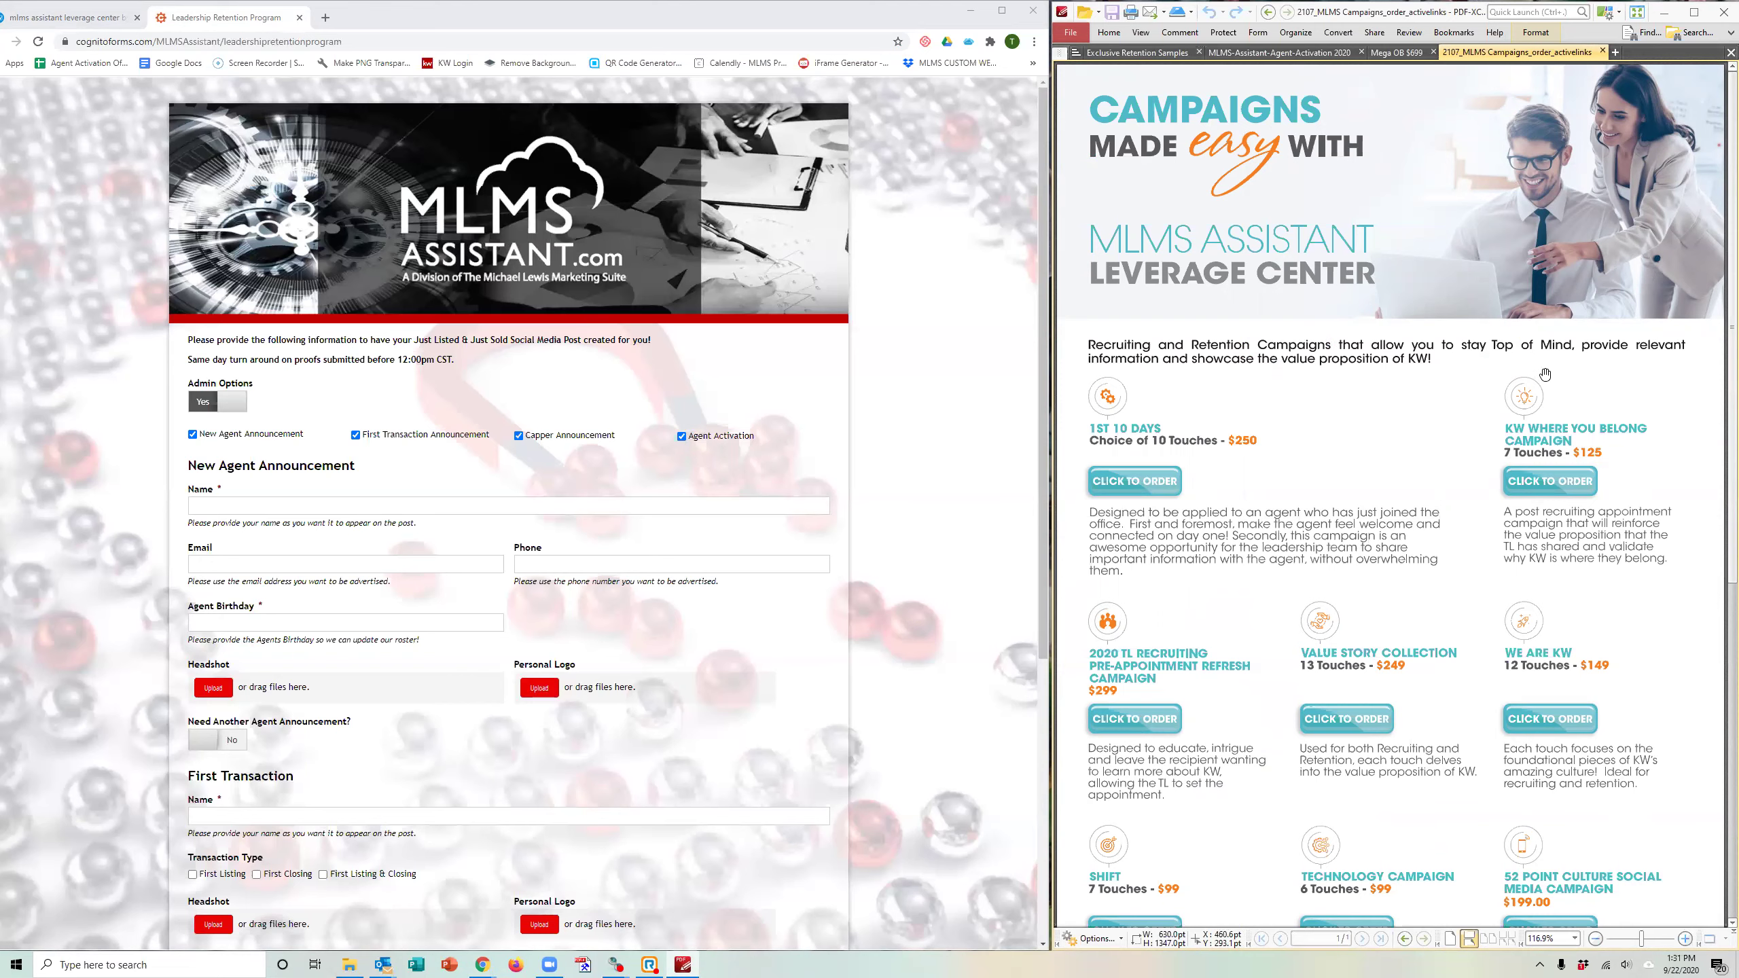
Preview the 1st 10 Days order form and flipbook selections, then open the Value Story Collection form.
click(1163, 492)
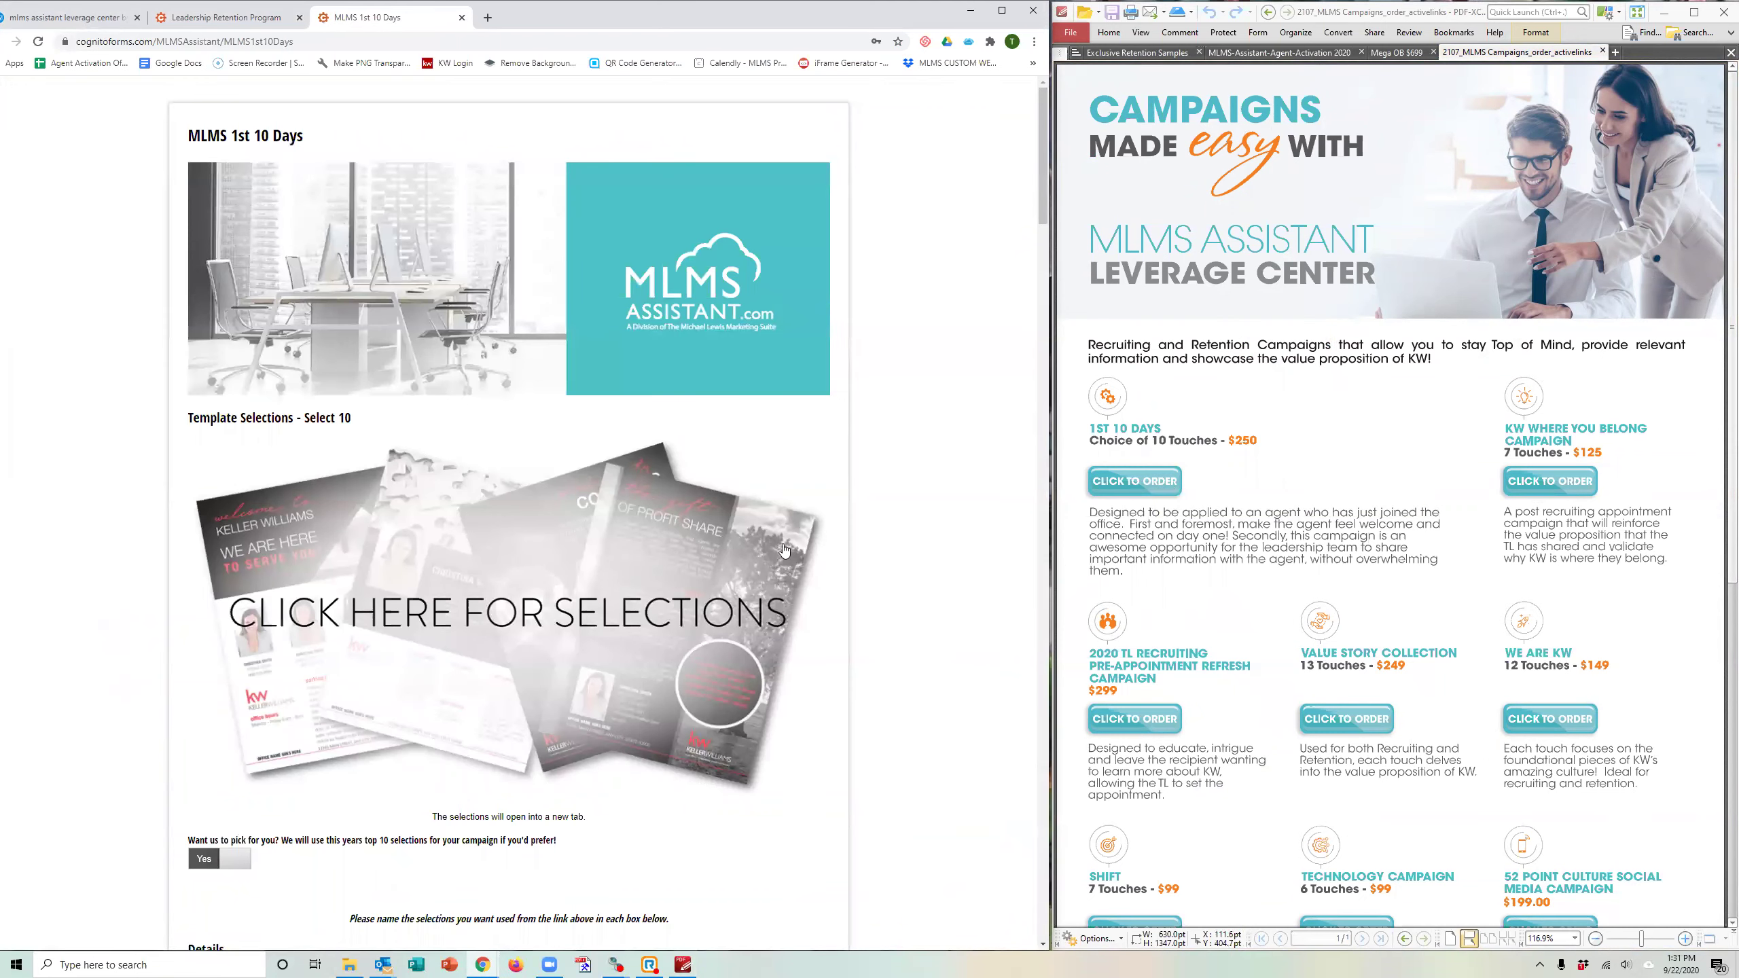
click(544, 603)
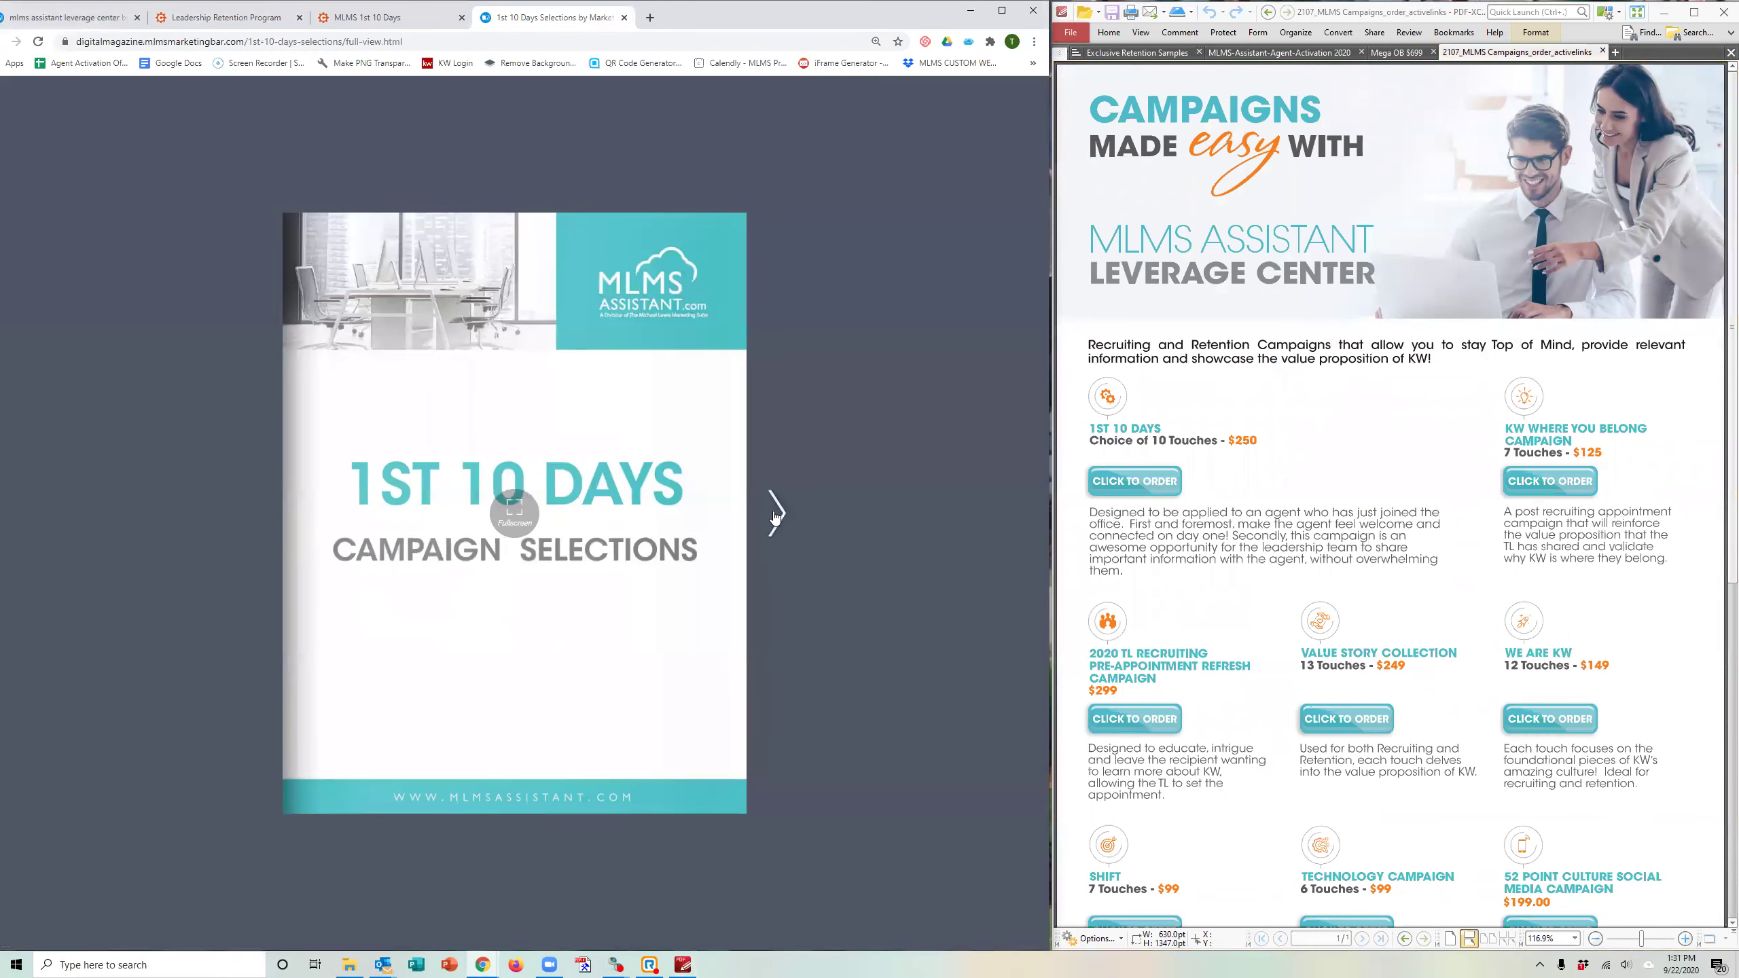
click(776, 516)
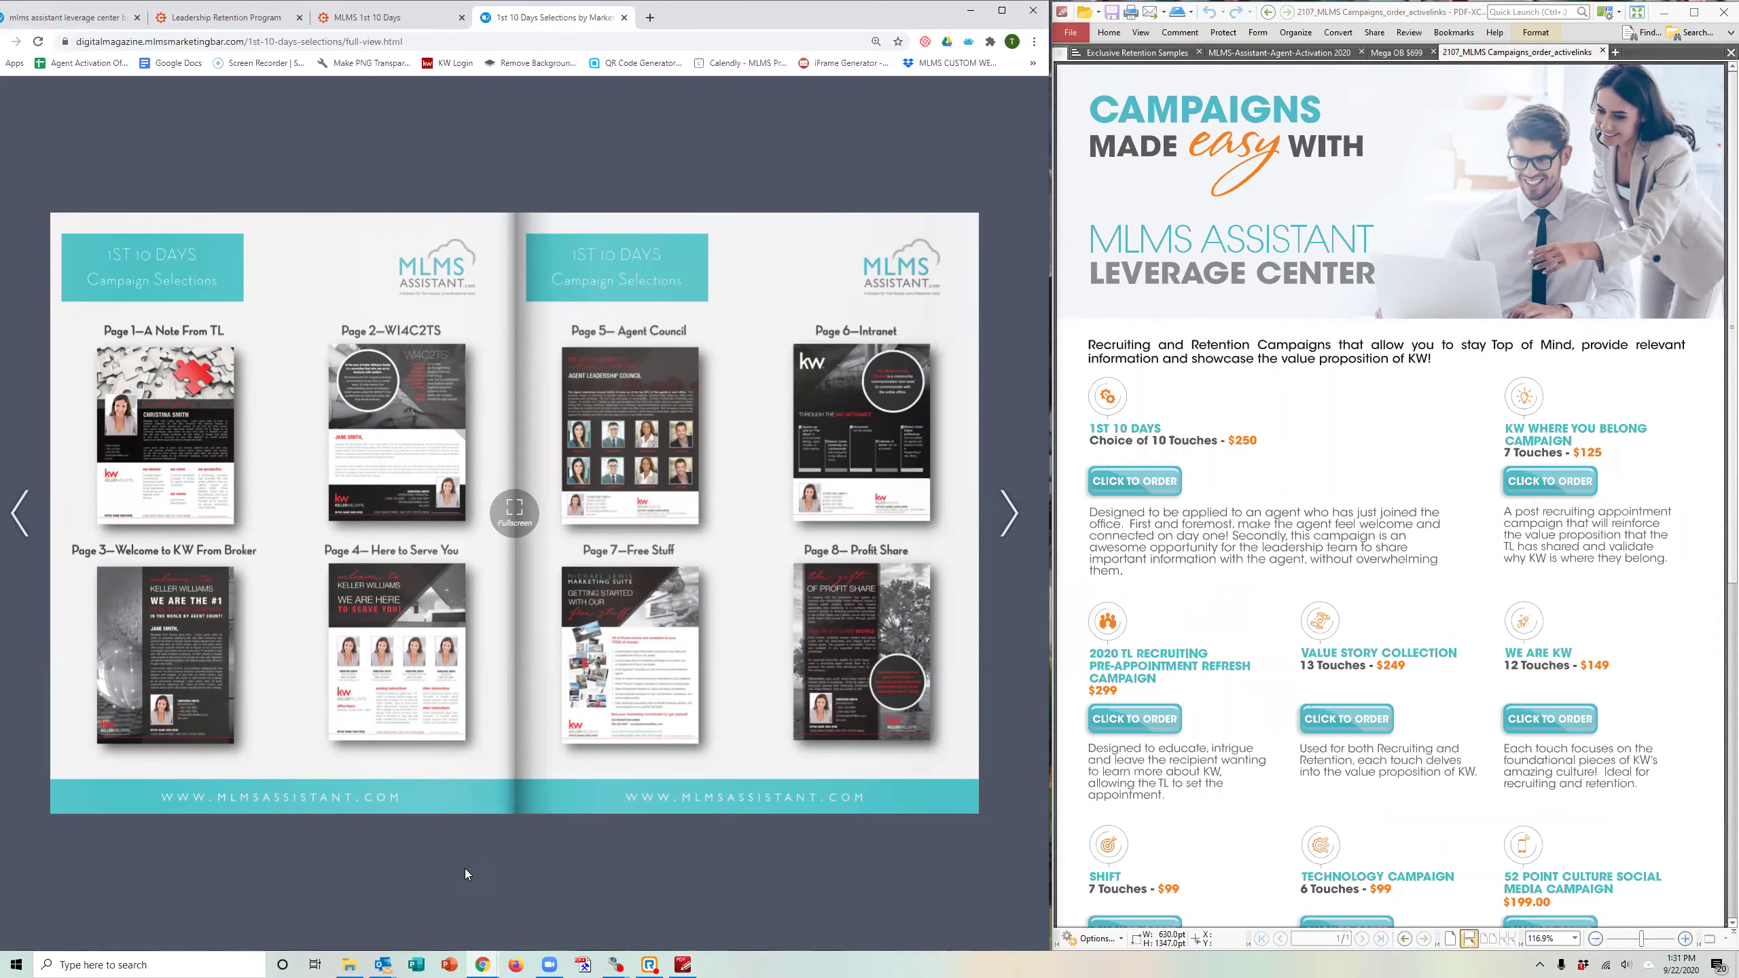
click(1371, 729)
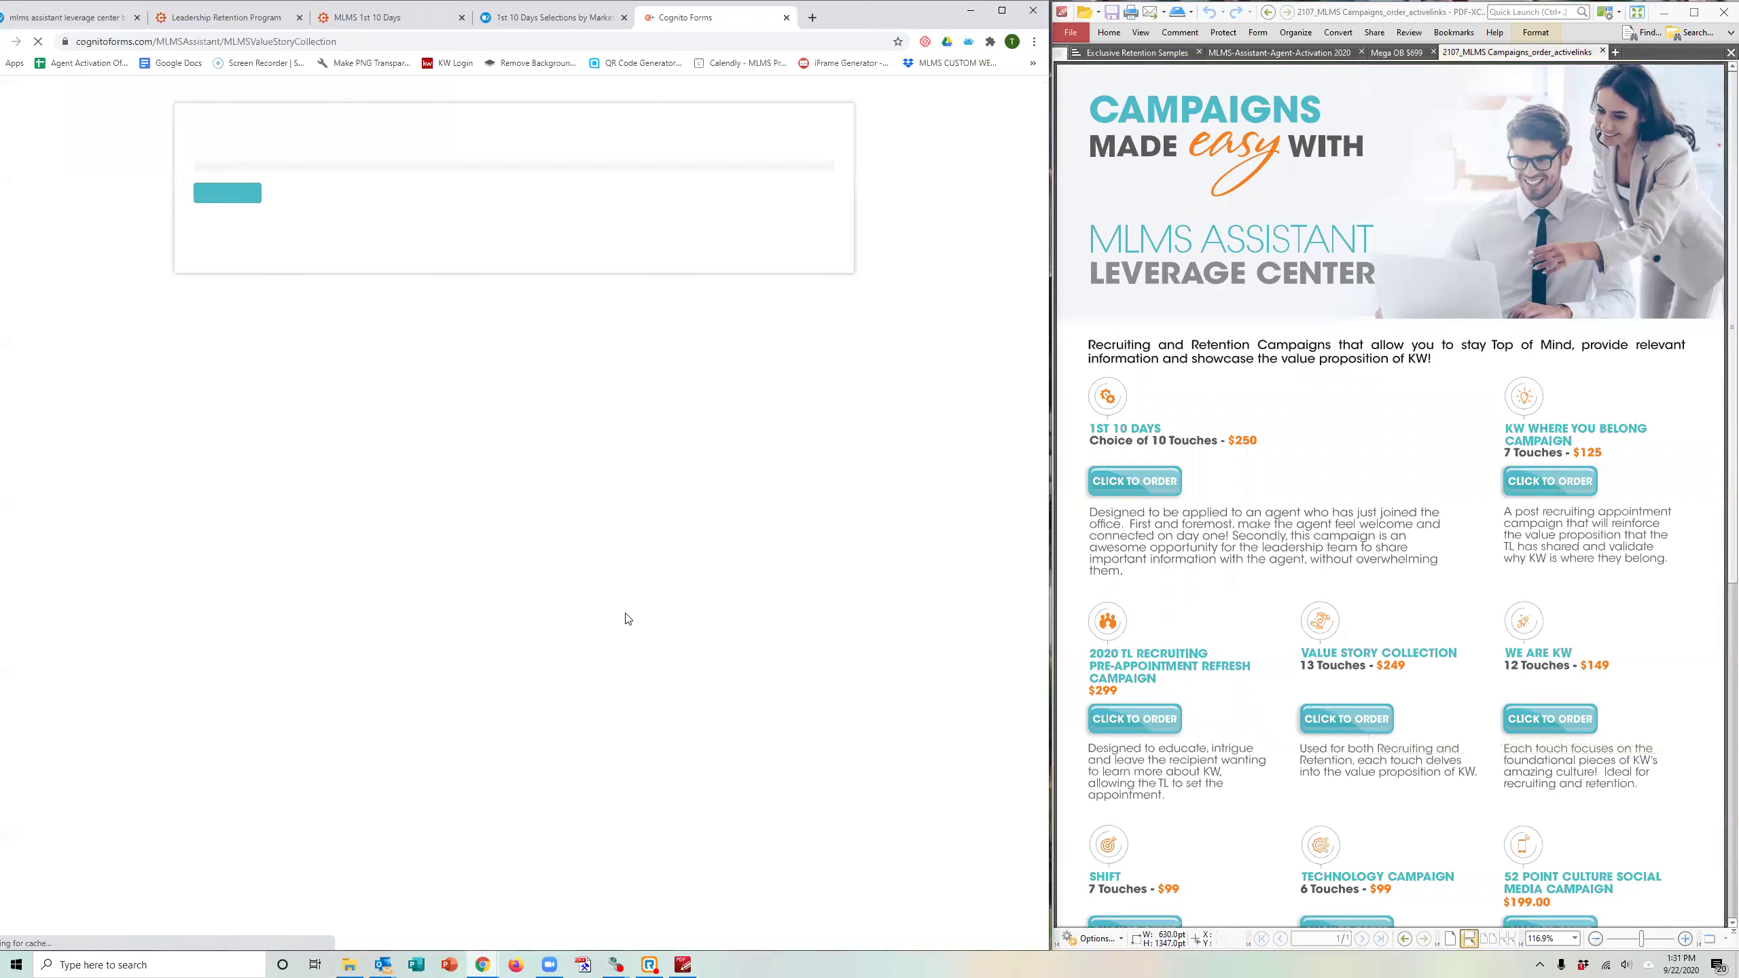
Open the Value Story Collection flipbook and turn past the cover to templates 1–8.
click(584, 568)
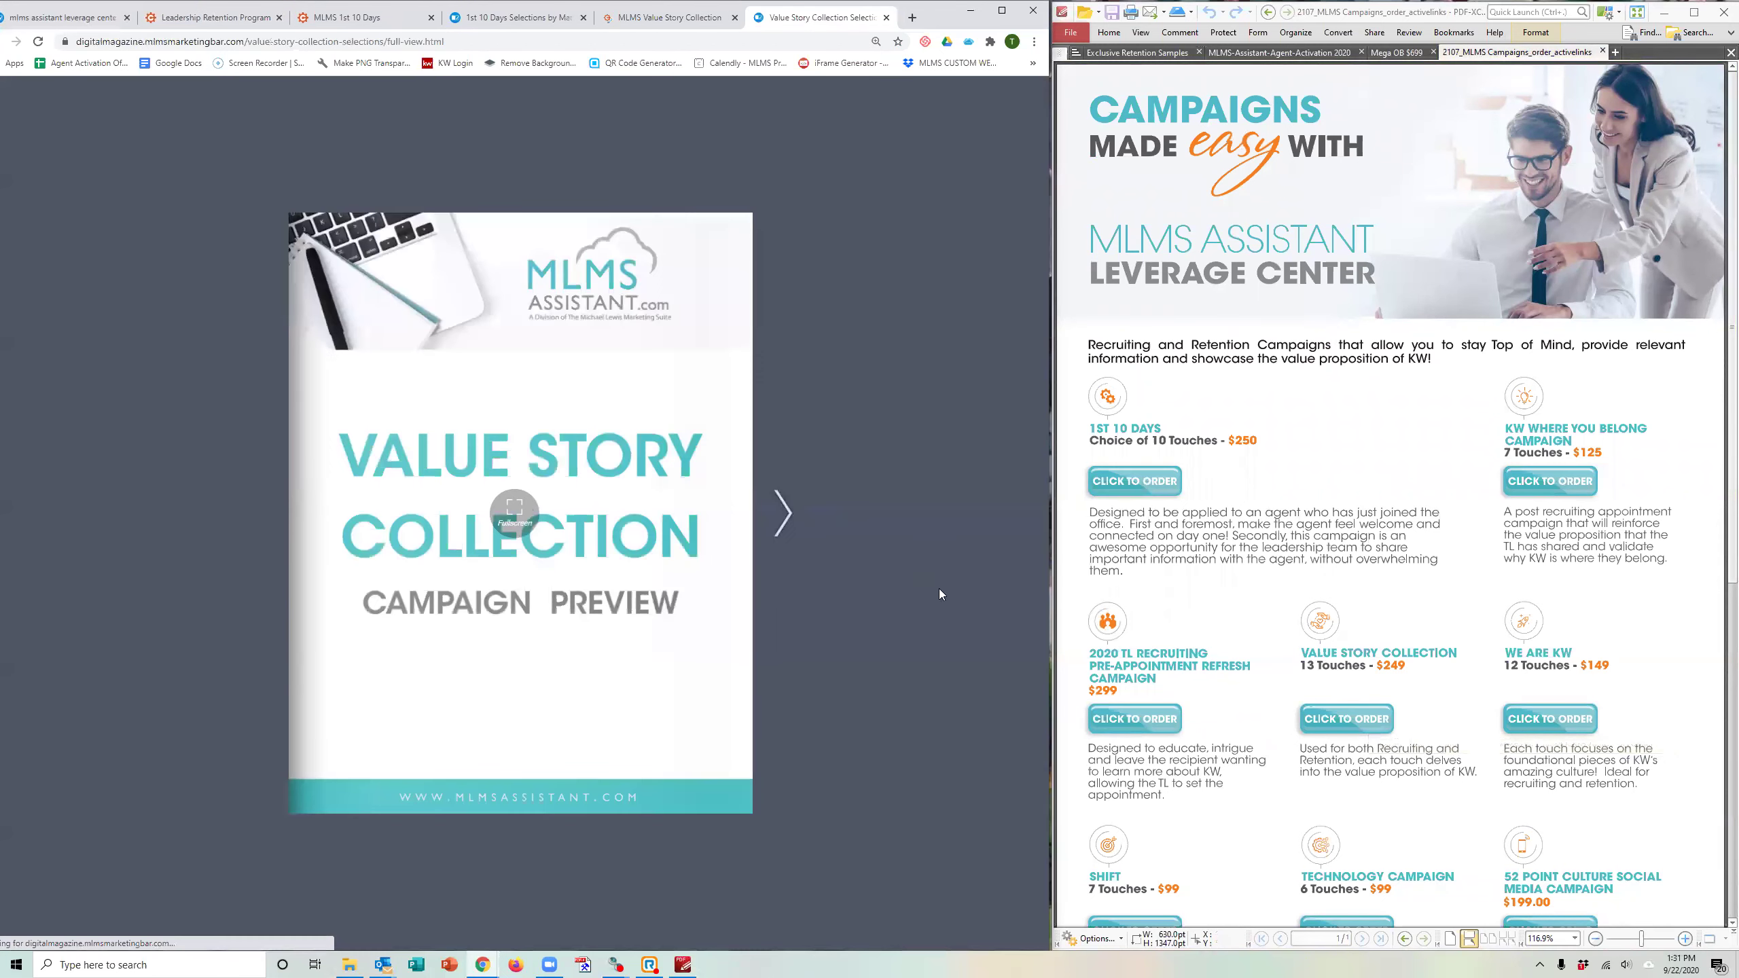
click(923, 725)
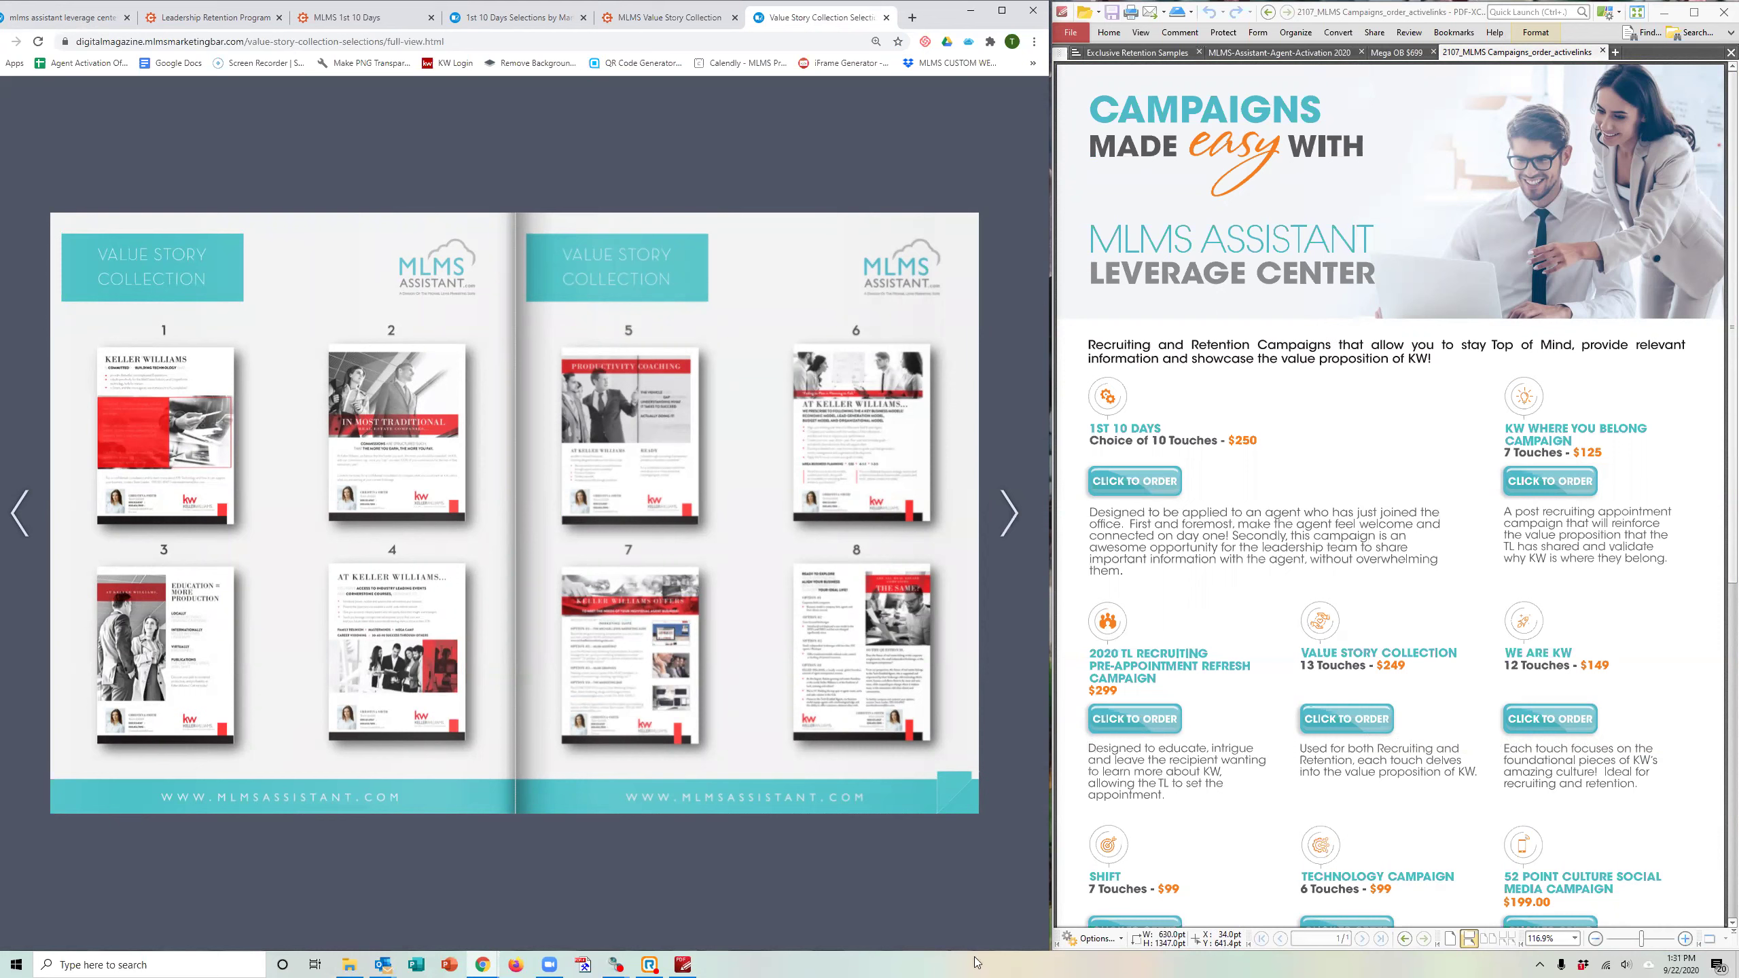
right_click(386, 964)
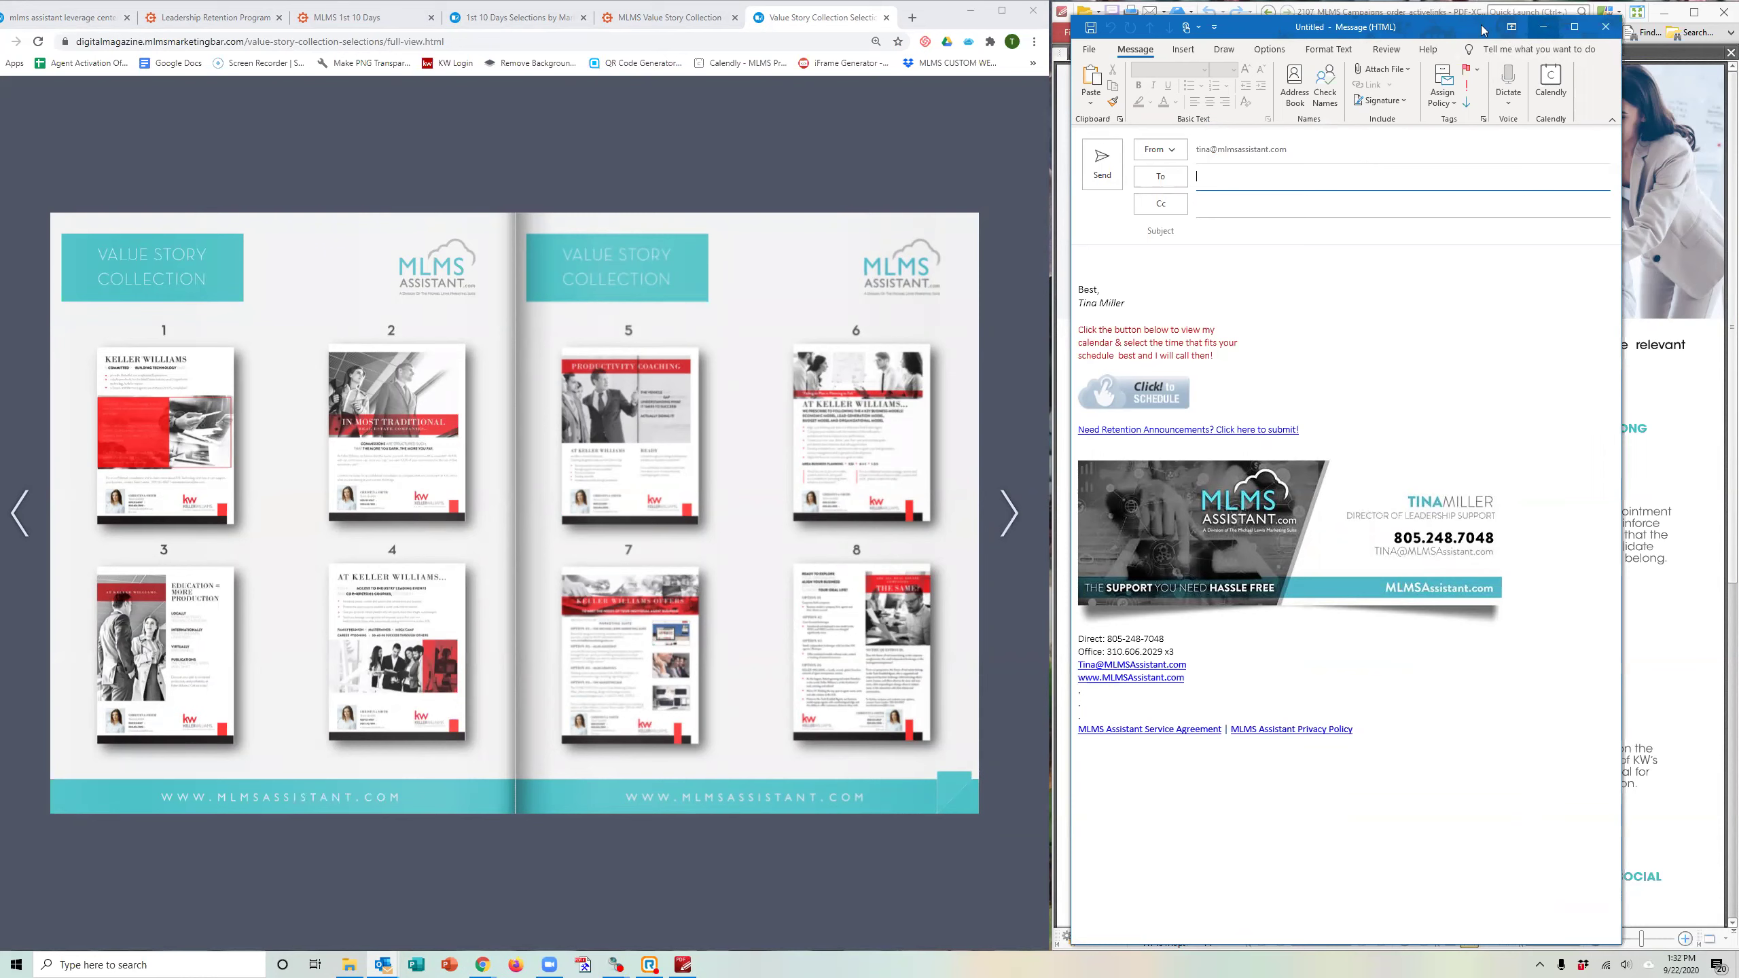
click(1358, 13)
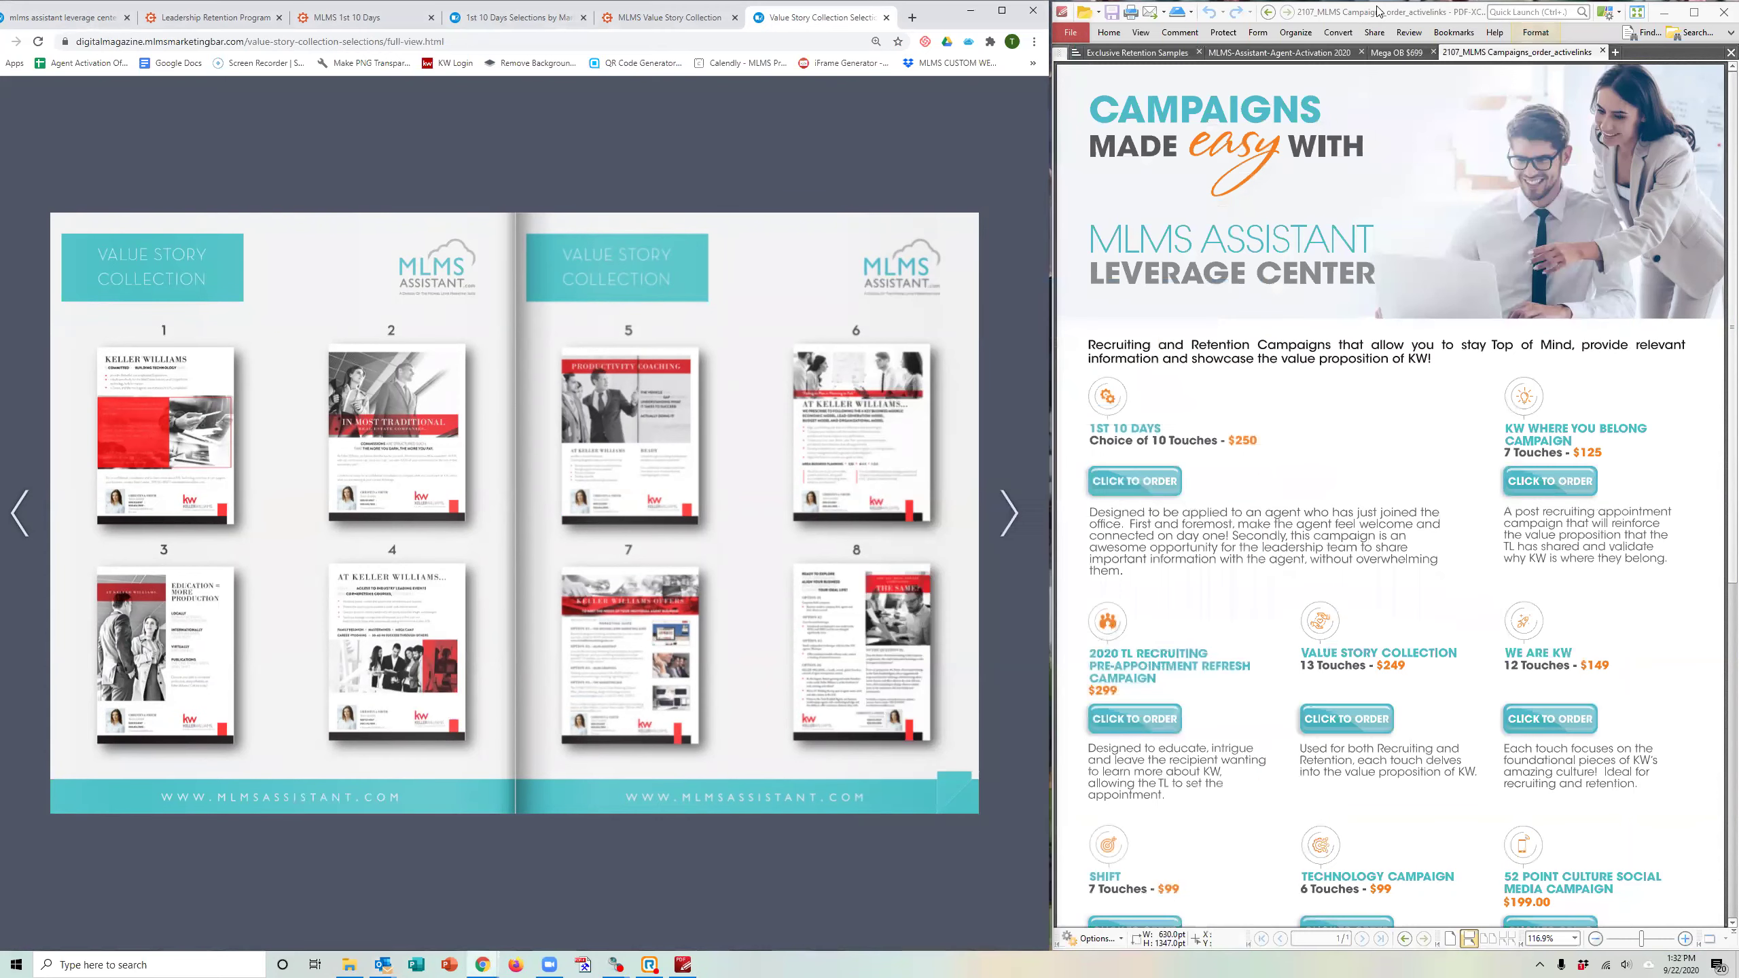